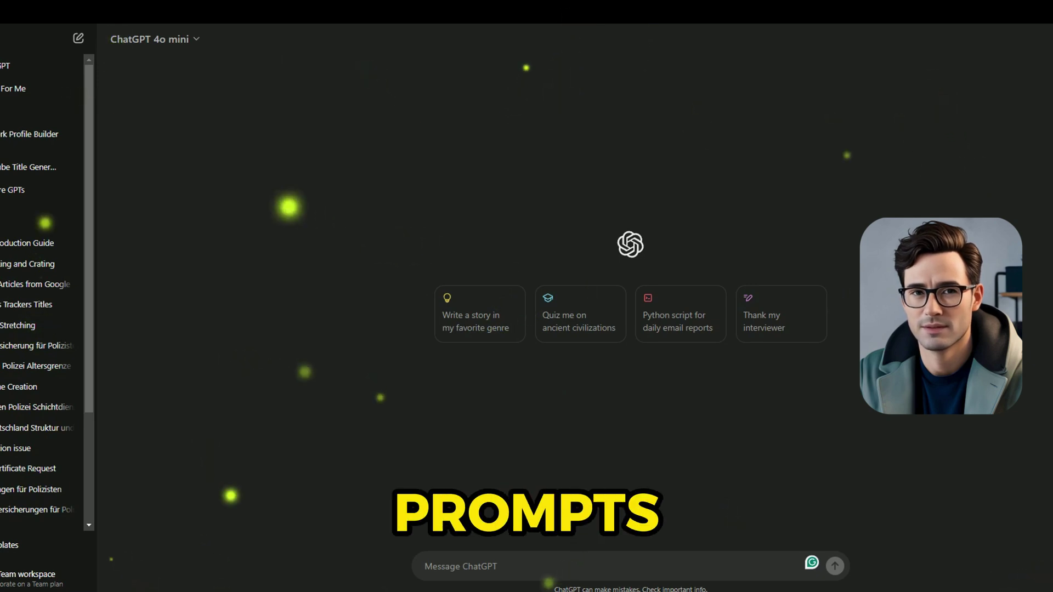
# Step: Switch ChatGPT to GPT-4 and request a 200-word haunted treehouse story with a friendly ghost
pyautogui.click(197, 40)
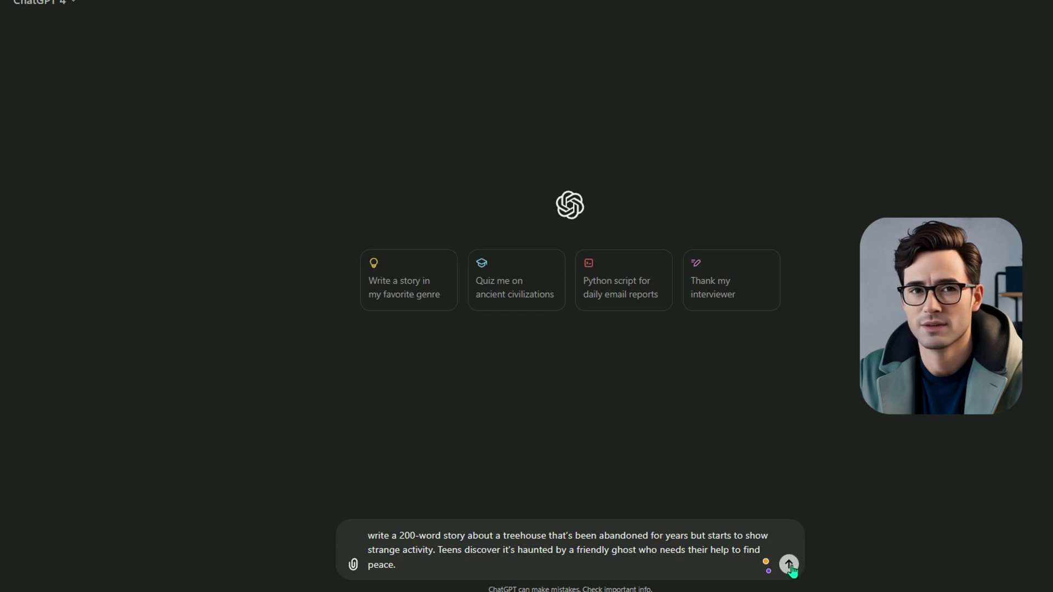
pyautogui.click(788, 566)
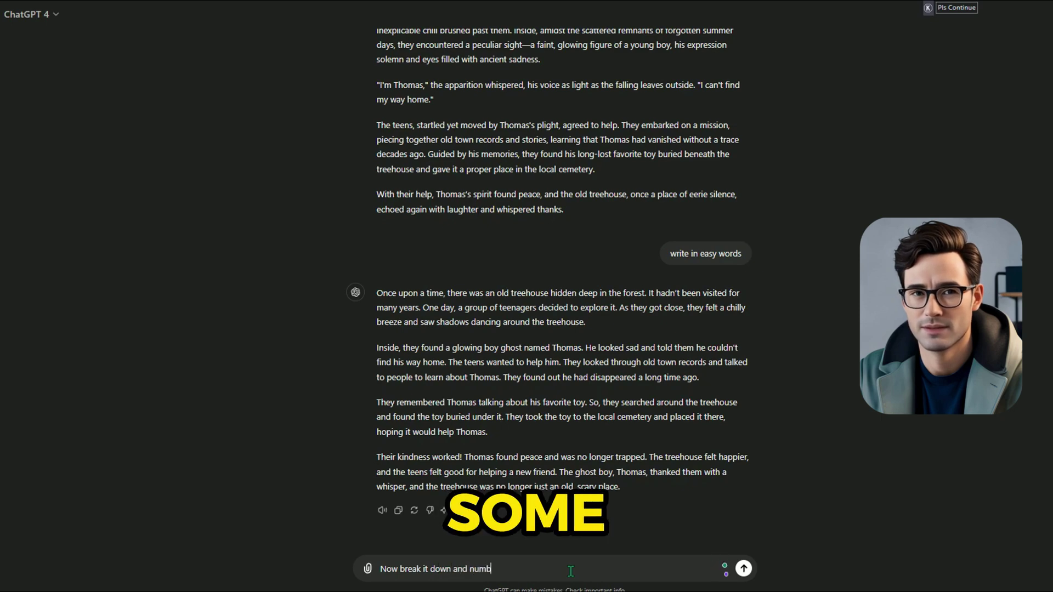
# Step: Have ChatGPT number the story's scenes, then write text-to-image prompts suited to every scene
pyautogui.press('Return')
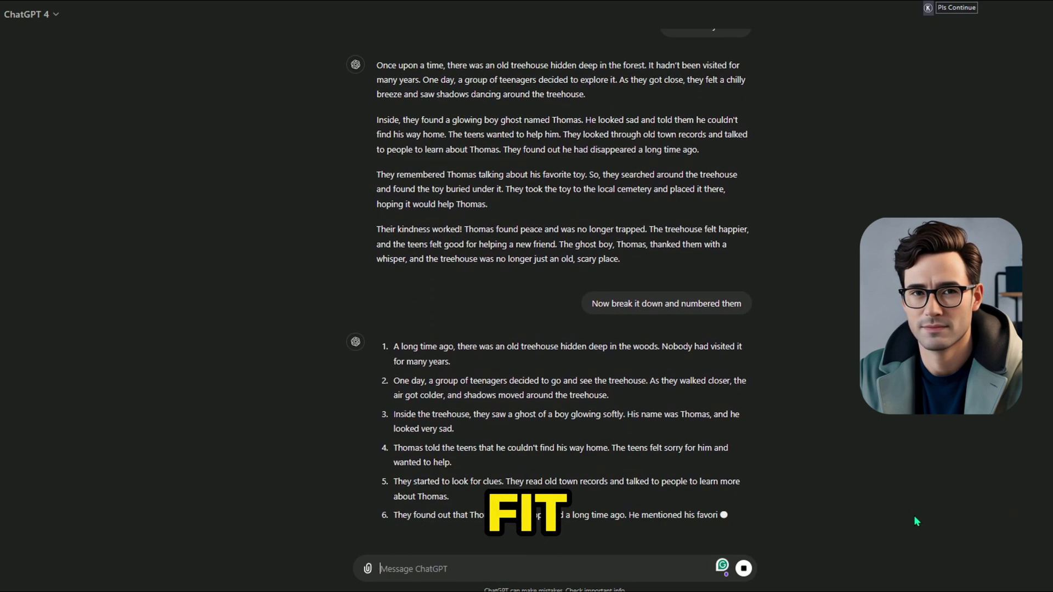
pyautogui.write('Now i need prompts')
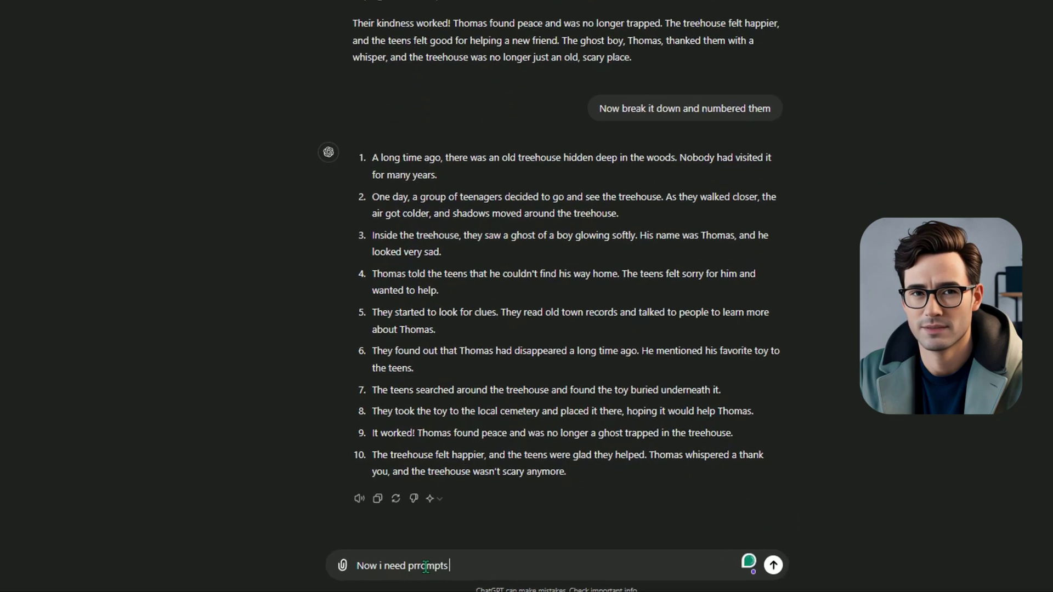
pyautogui.write(' for this story that i use in text to image')
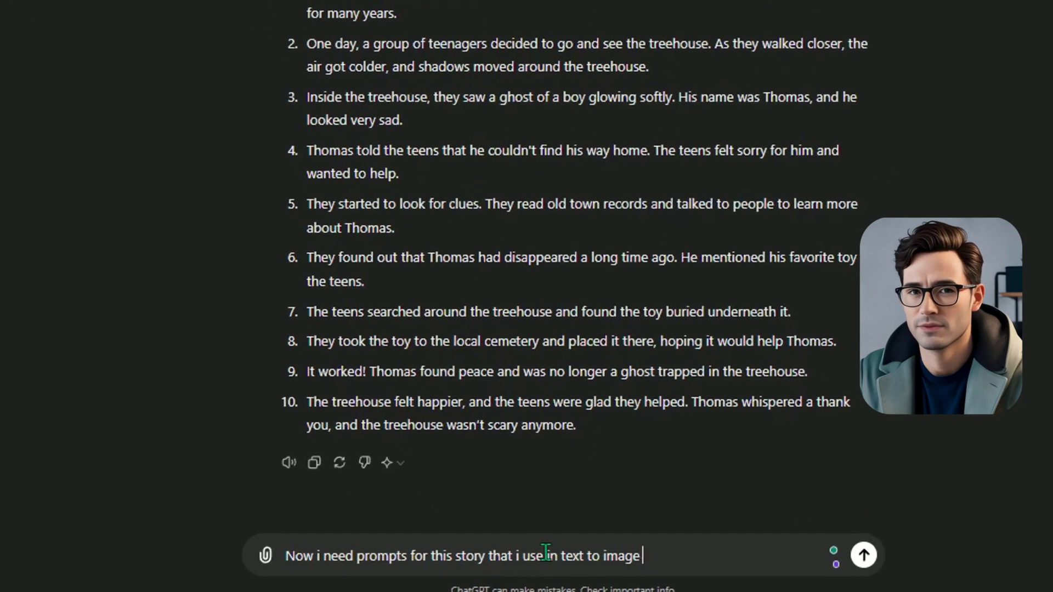
pyautogui.write(' ai tool that suit every scene')
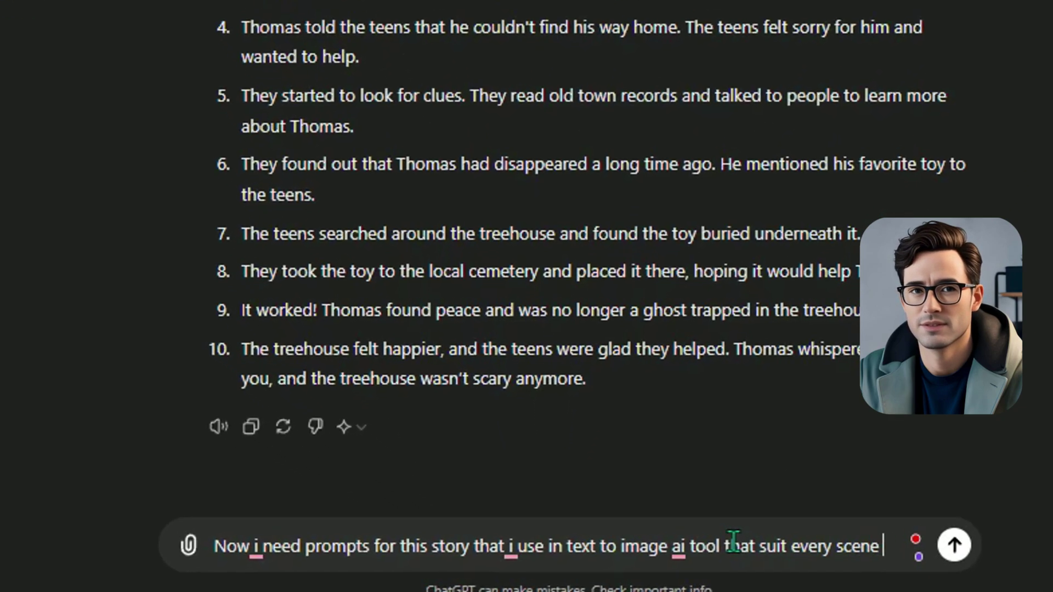
pyautogui.write(' number 1 to 10 . Descriptive prompts at least 15 words.')
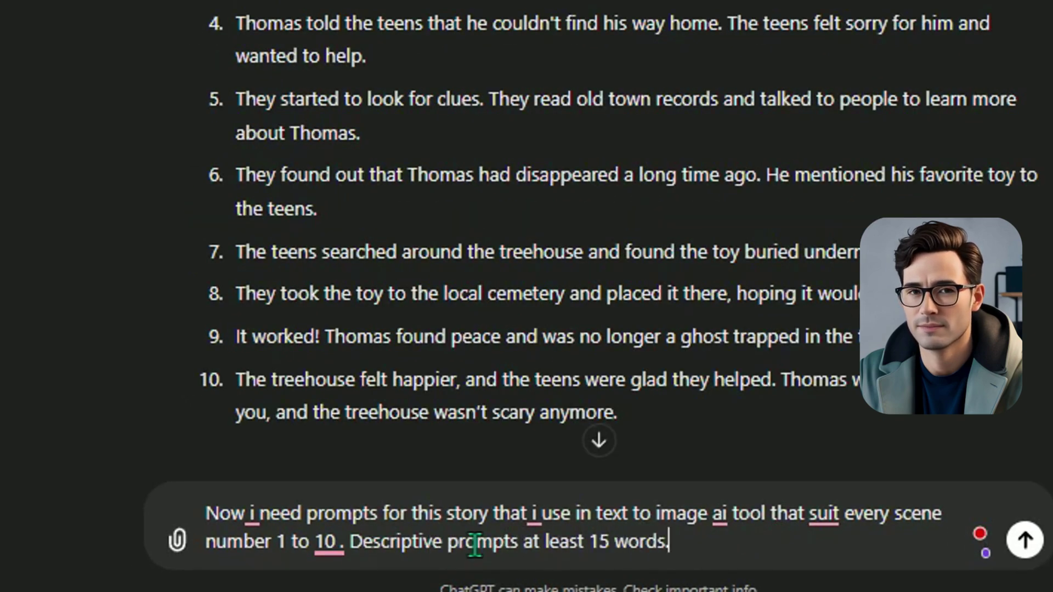
pyautogui.press('Return')
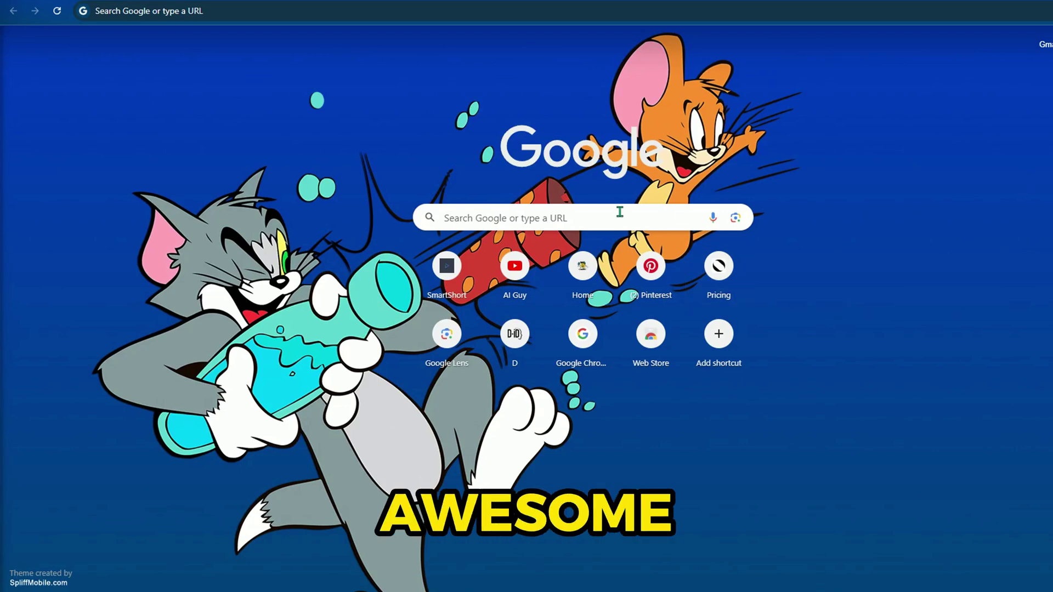
# Step: Search for Ideogram AI, sign in with Google, and dismiss the welcome message
pyautogui.click(620, 212)
pyautogui.write('Ideogra')
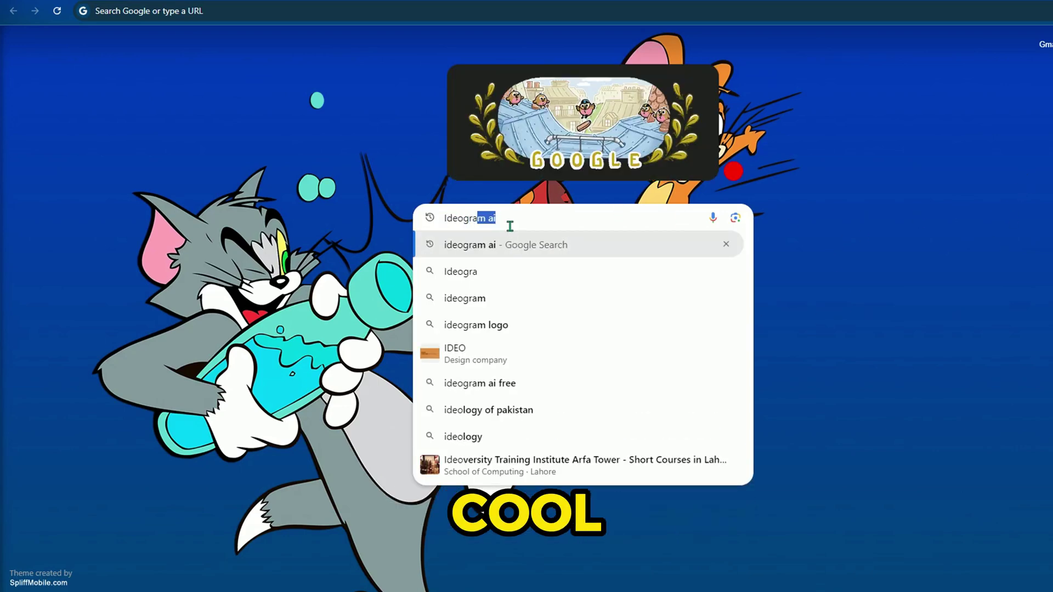
pyautogui.press('Return')
pyautogui.click(183, 164)
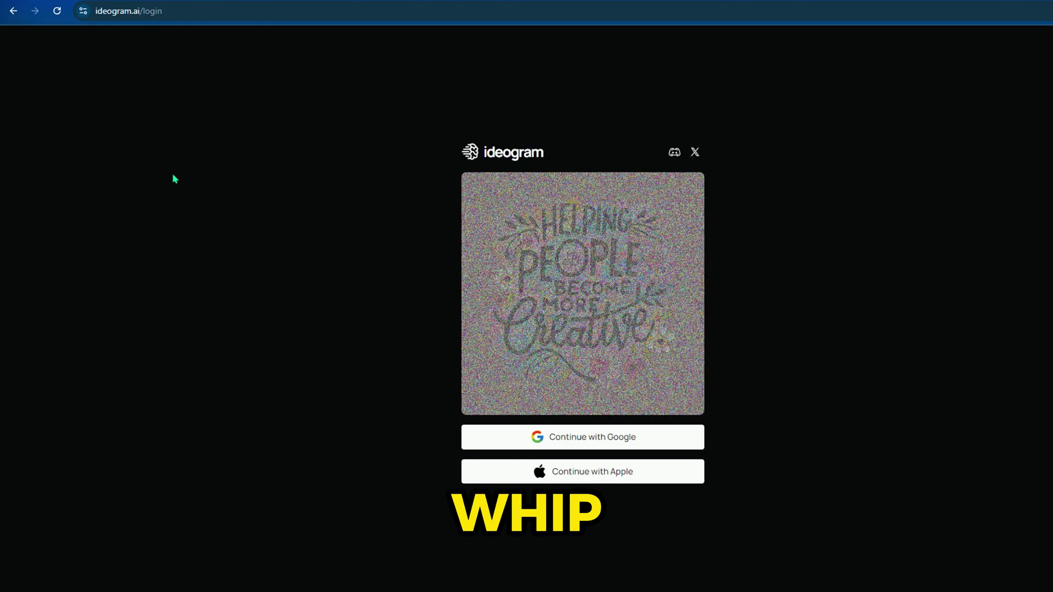
pyautogui.click(587, 445)
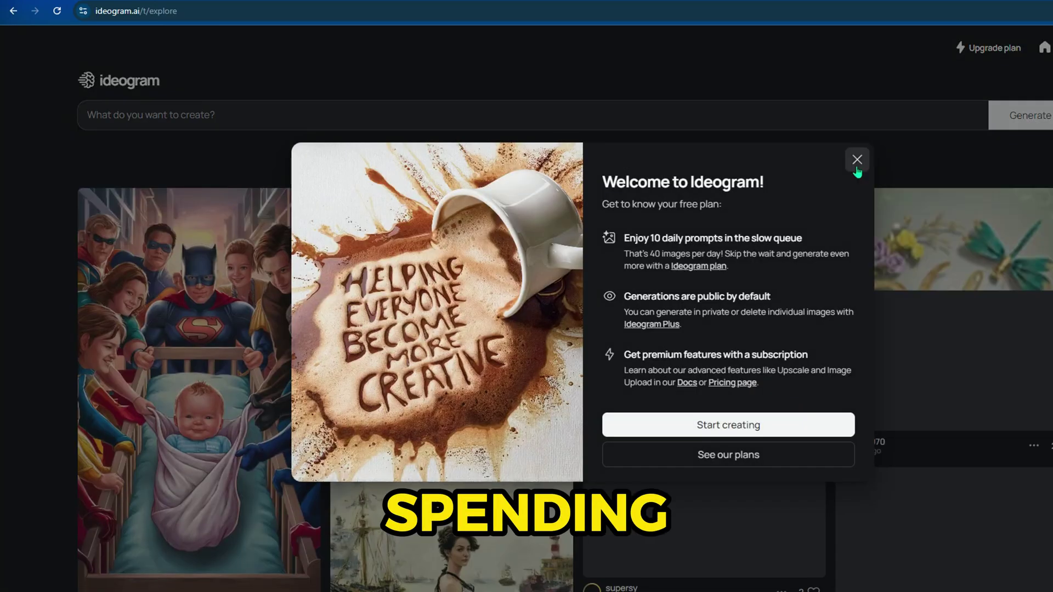
pyautogui.click(856, 158)
# Step: Paste the Scene 1 prompt, add cinematic and dark fantasy styles, and generate the 16:9 images
pyautogui.moveTo(525, 231); pyautogui.dragTo(542, 247)
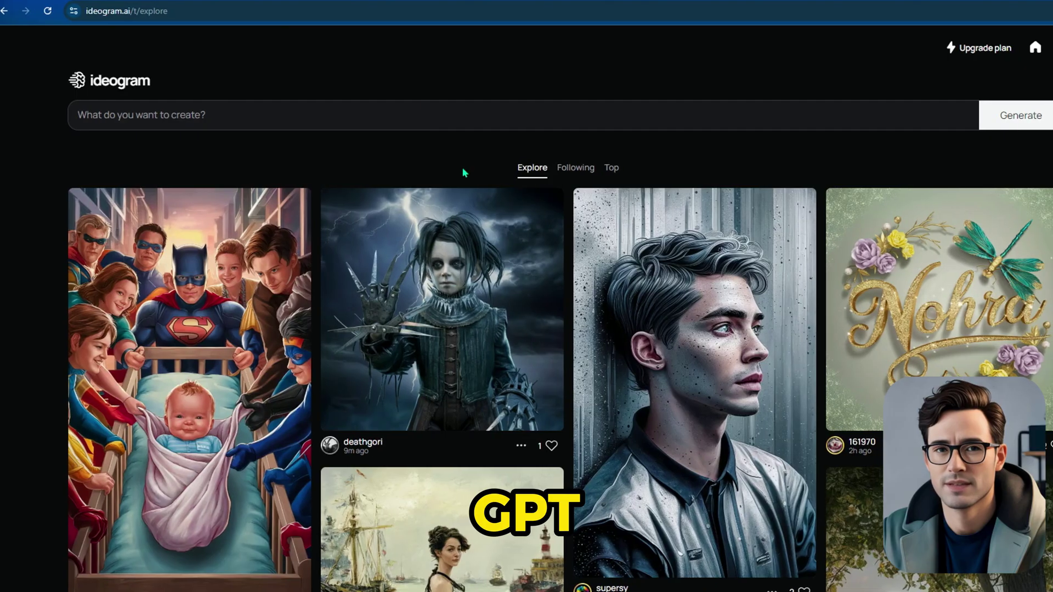
pyautogui.rightClick(423, 110)
pyautogui.click(439, 242)
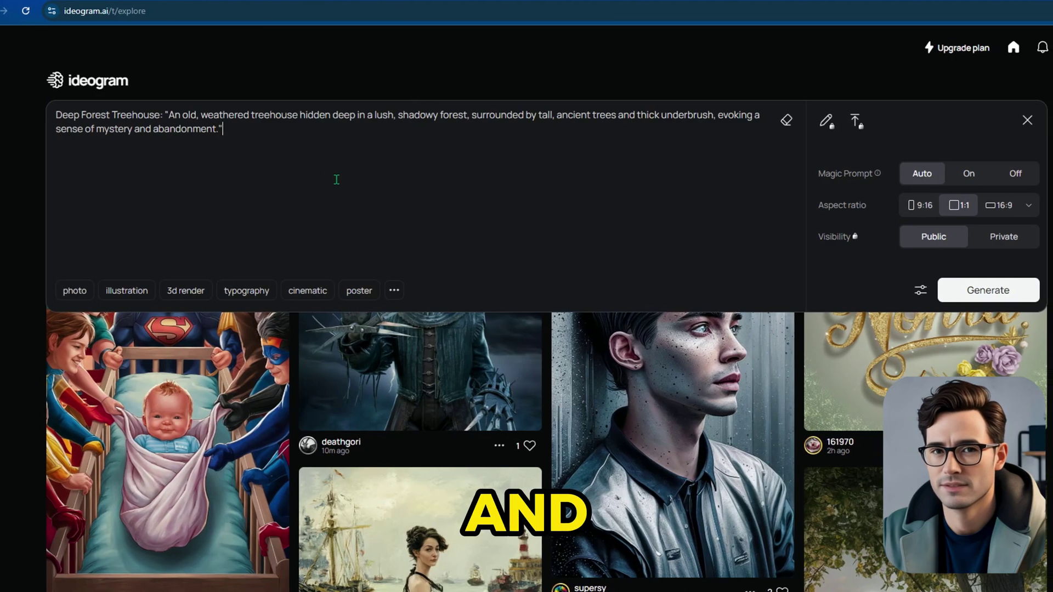
pyautogui.click(375, 290)
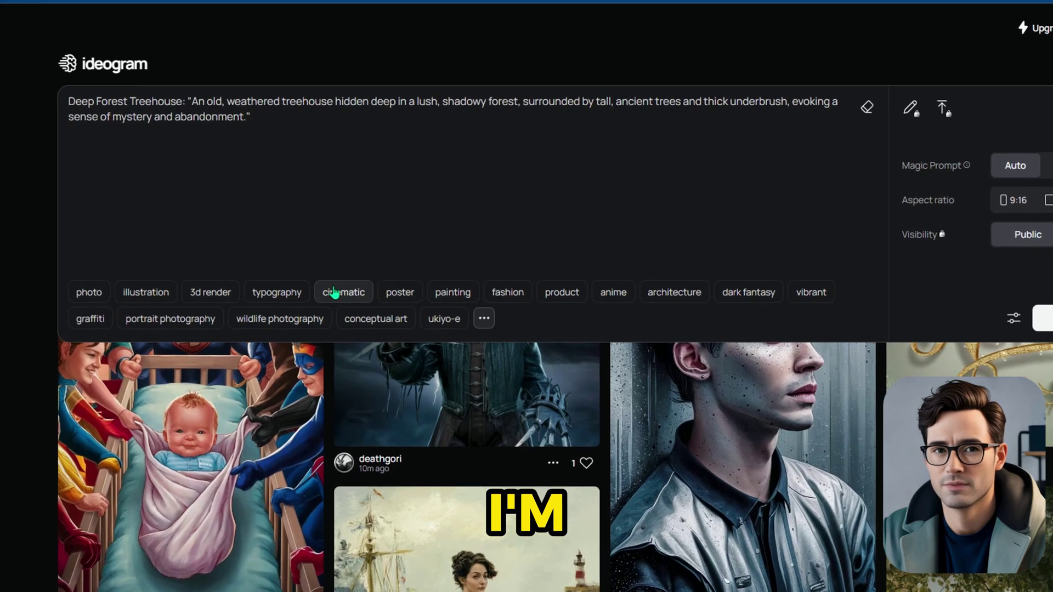
pyautogui.click(290, 290)
pyautogui.click(780, 294)
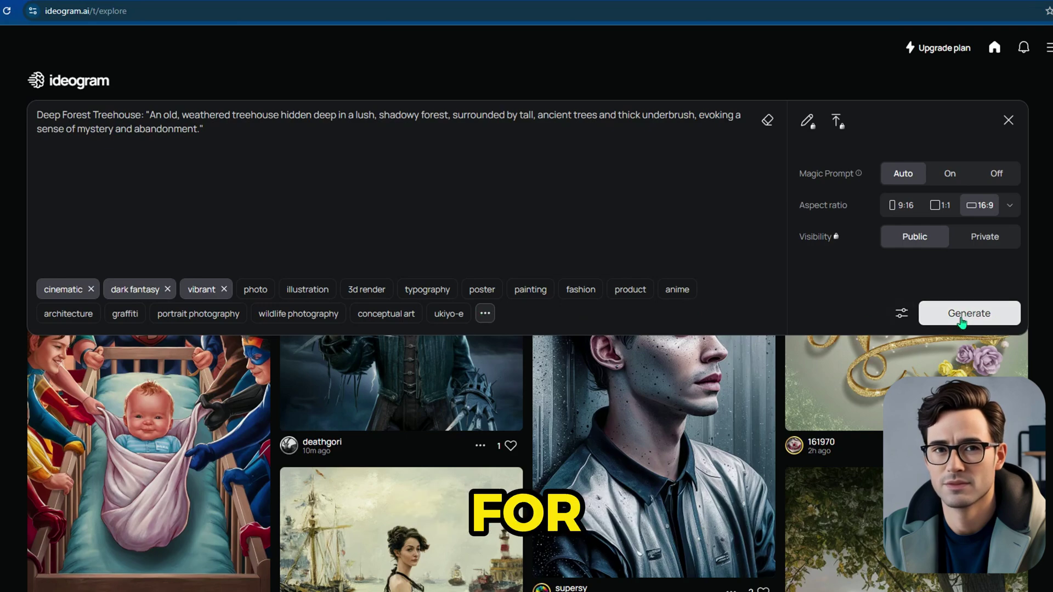
pyautogui.click(961, 319)
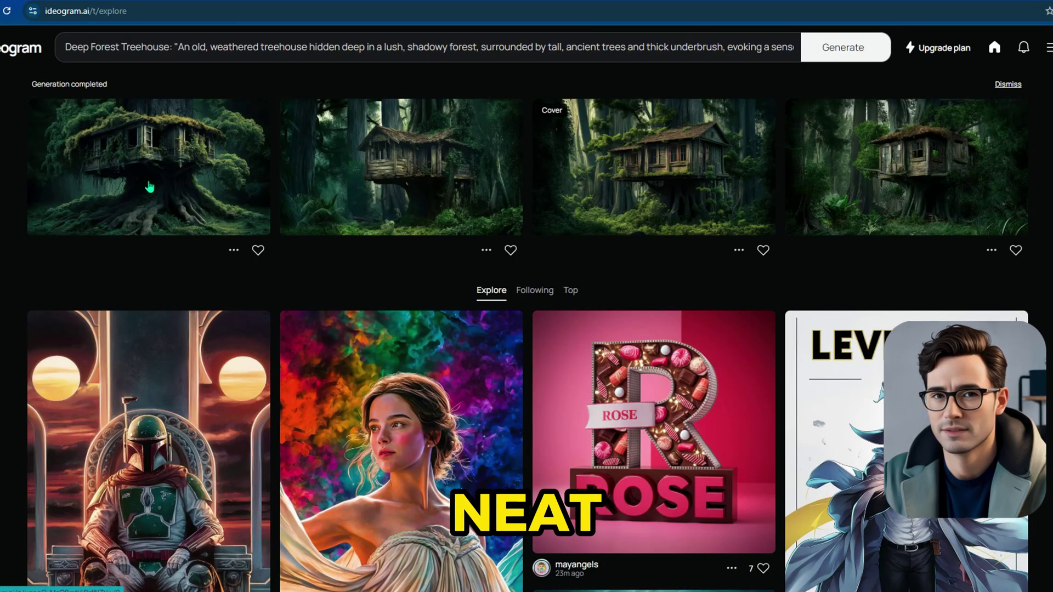
# Step: Look through the generated treehouse image variants one by one
pyautogui.click(171, 174)
pyautogui.click(950, 219)
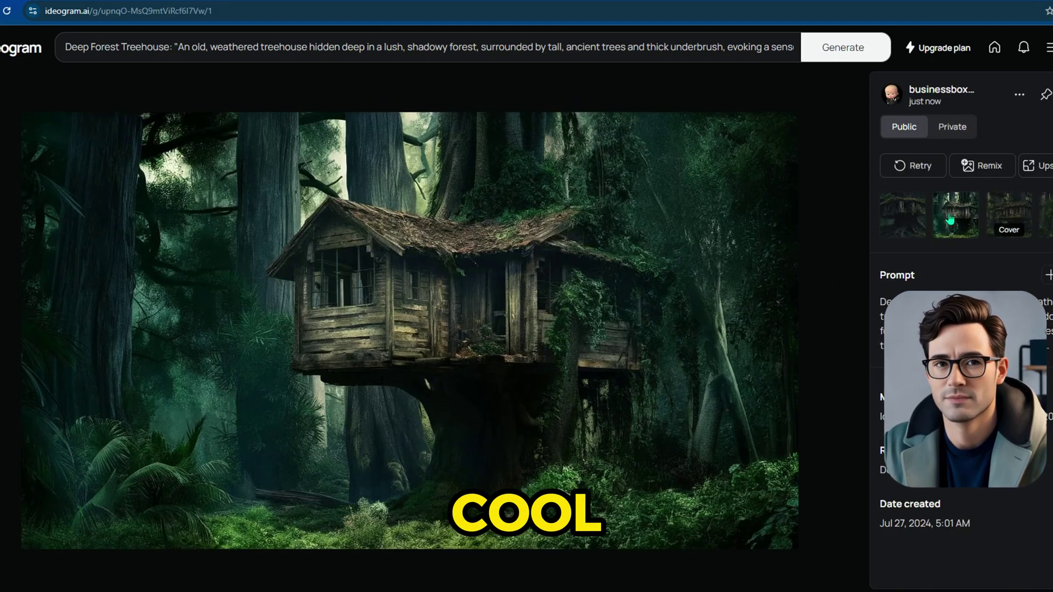
pyautogui.click(1016, 216)
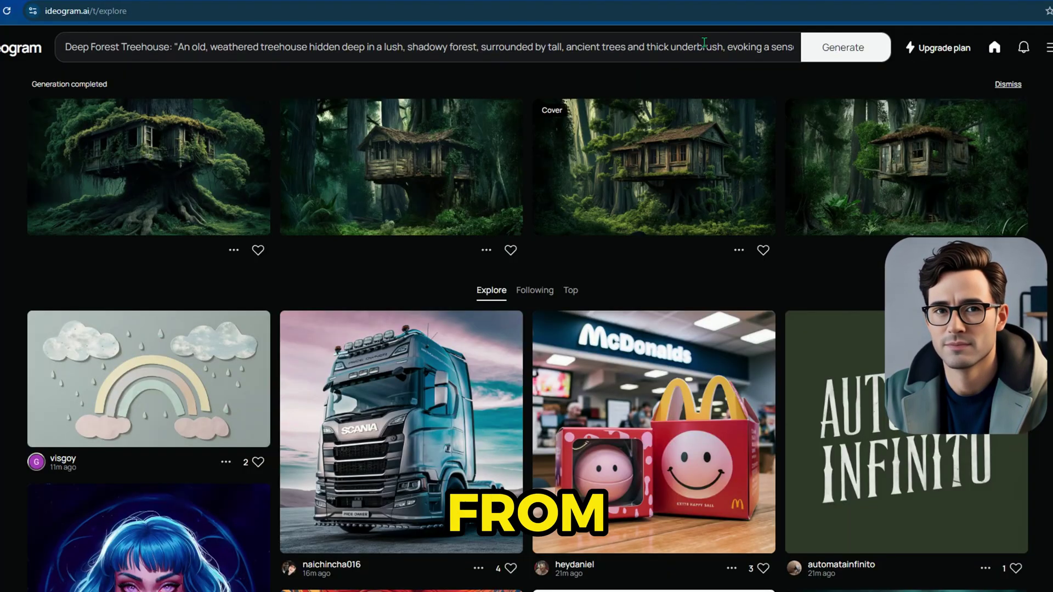
# Step: Generate images for scenes 2, 3 and 4 by pasting each scene's prompt in turn
pyautogui.click(606, 46)
pyautogui.hotkey('ctrl', 'a')
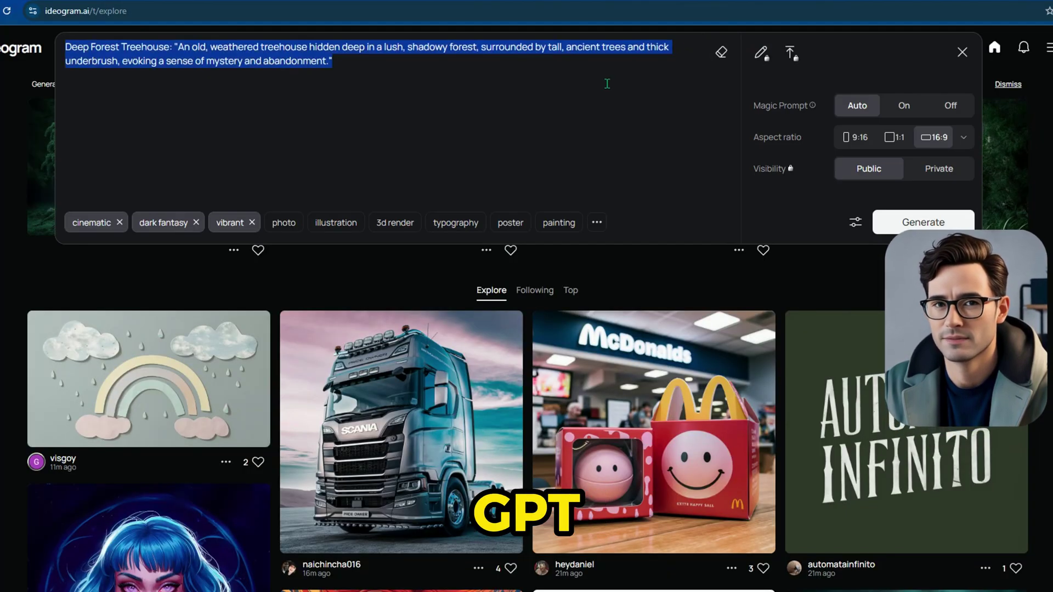
pyautogui.hotkey('ctrl', 'v')
pyautogui.press('Return')
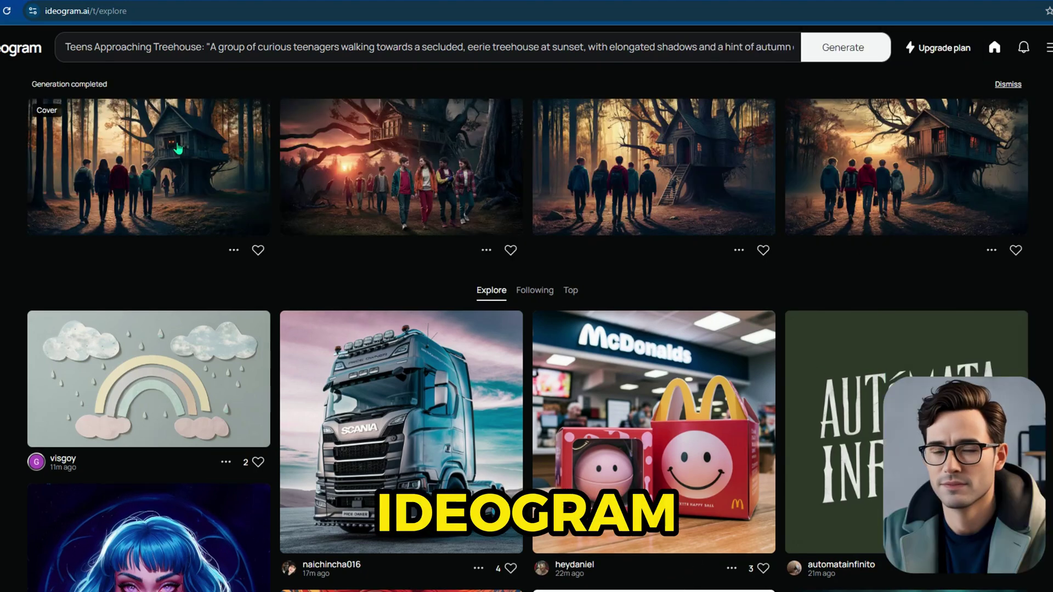
pyautogui.click(175, 167)
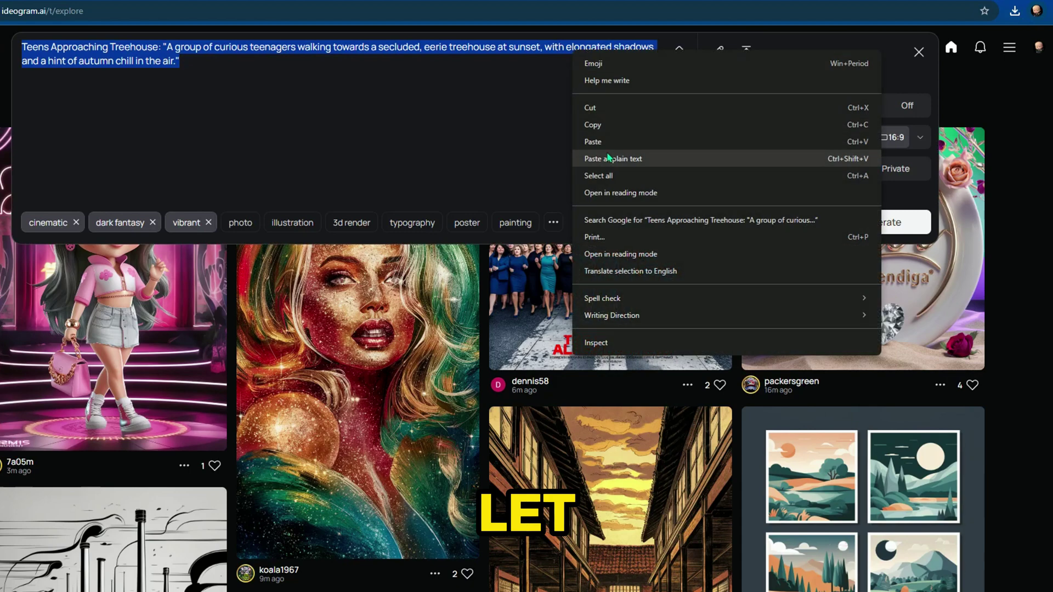
pyautogui.click(705, 156)
pyautogui.press('Return')
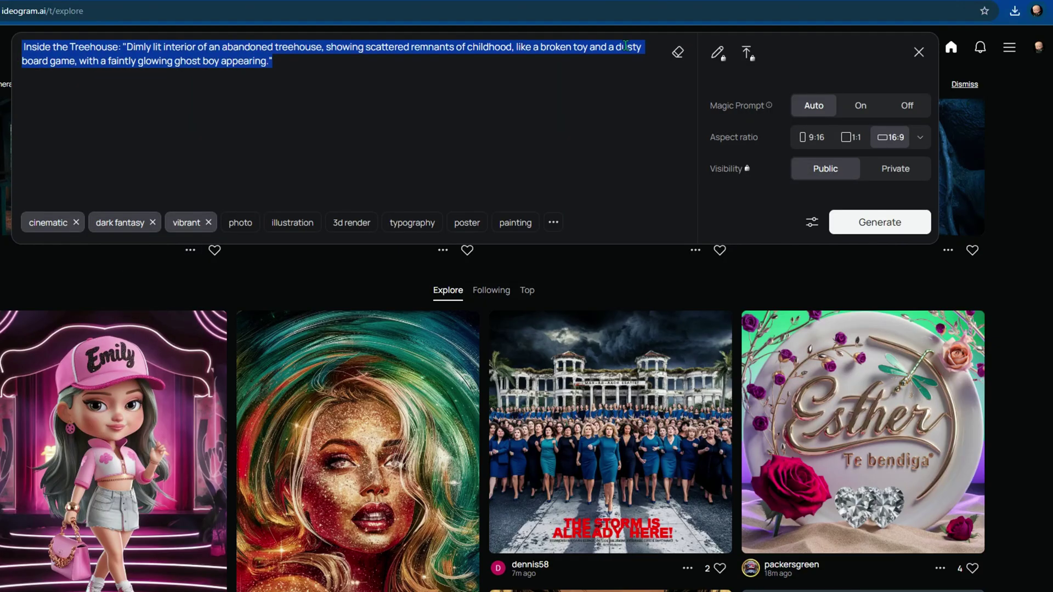
pyautogui.hotkey('ctrl', 'v')
pyautogui.press('Return')
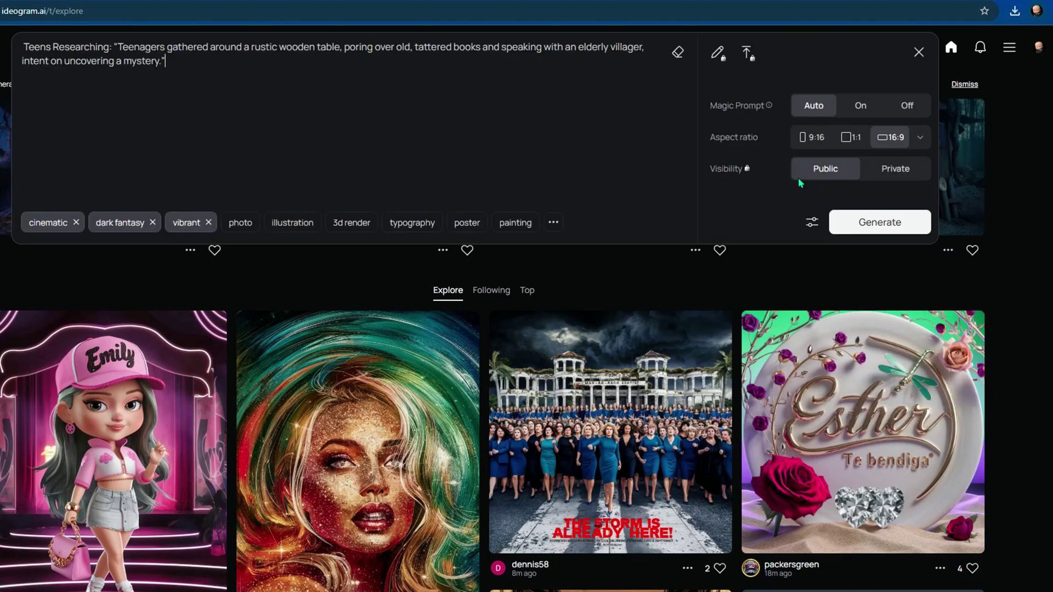
# Step: Generate images for the remaining scenes, ending with 'Thomas Finding Peace' and 'Treehouse Restored'
pyautogui.press('Return')
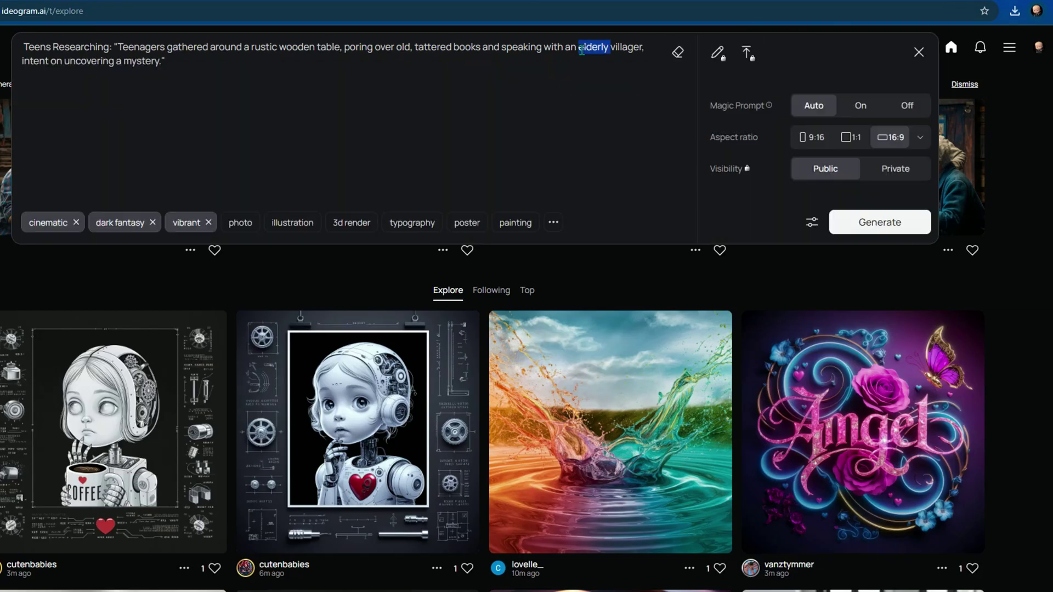
pyautogui.hotkey('ctrl', 'v')
pyautogui.press('Return')
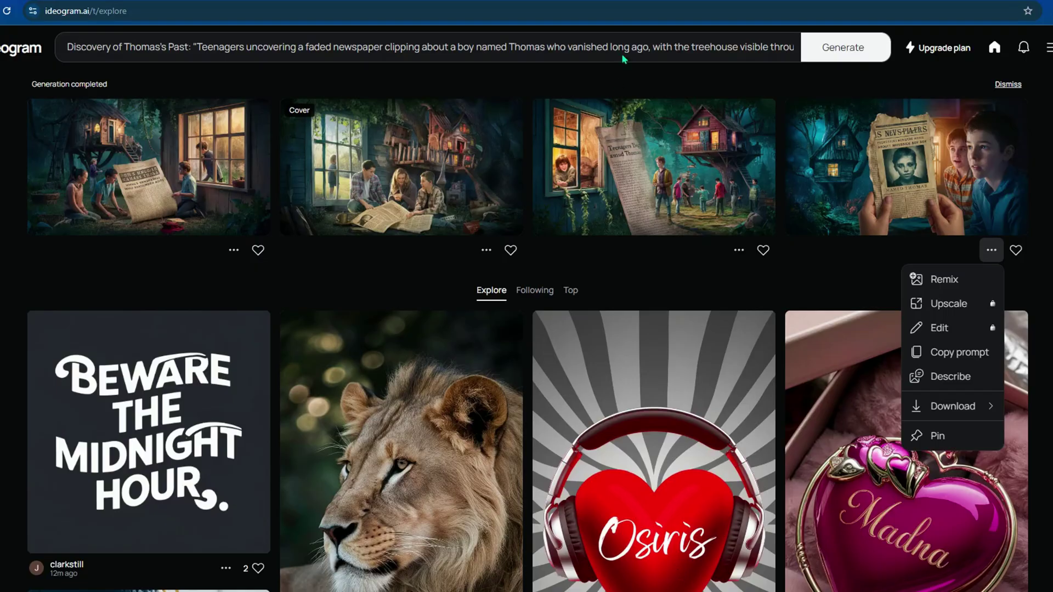
pyautogui.hotkey('ctrl', 'v')
pyautogui.click(920, 221)
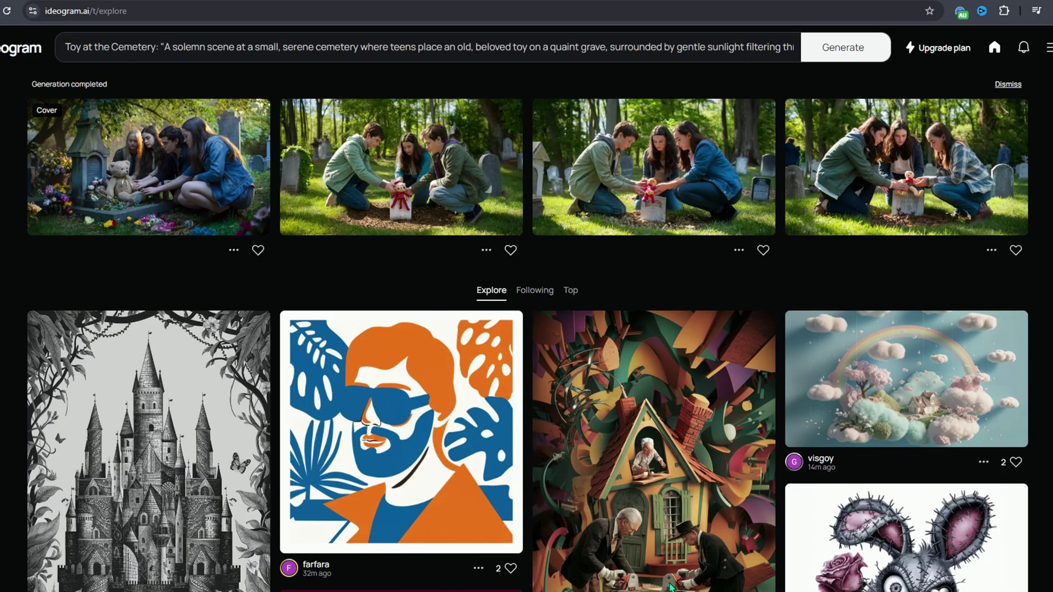
pyautogui.hotkey('ctrl', 'v')
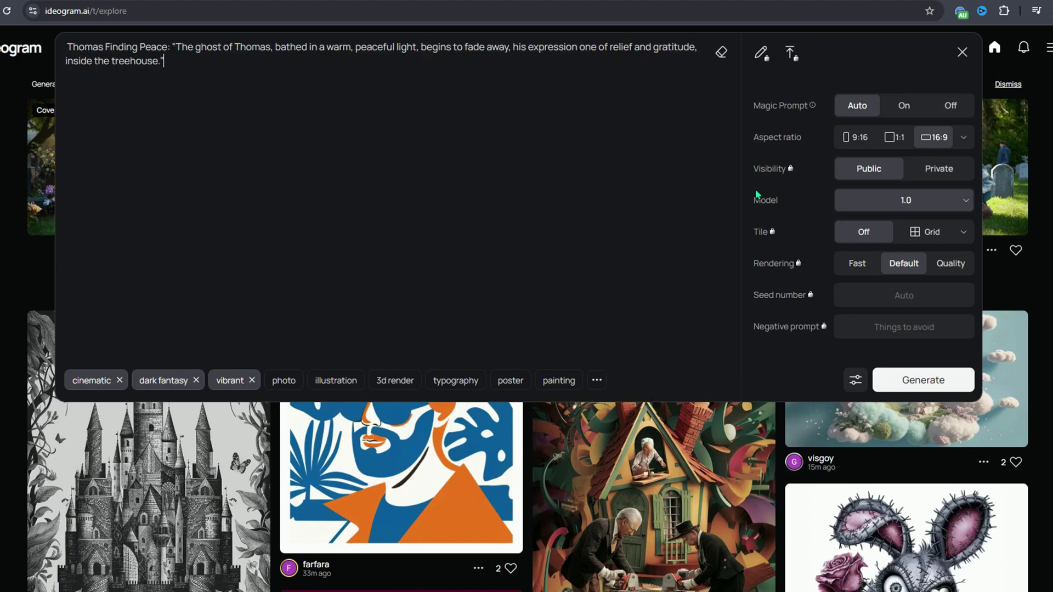
pyautogui.press('Return')
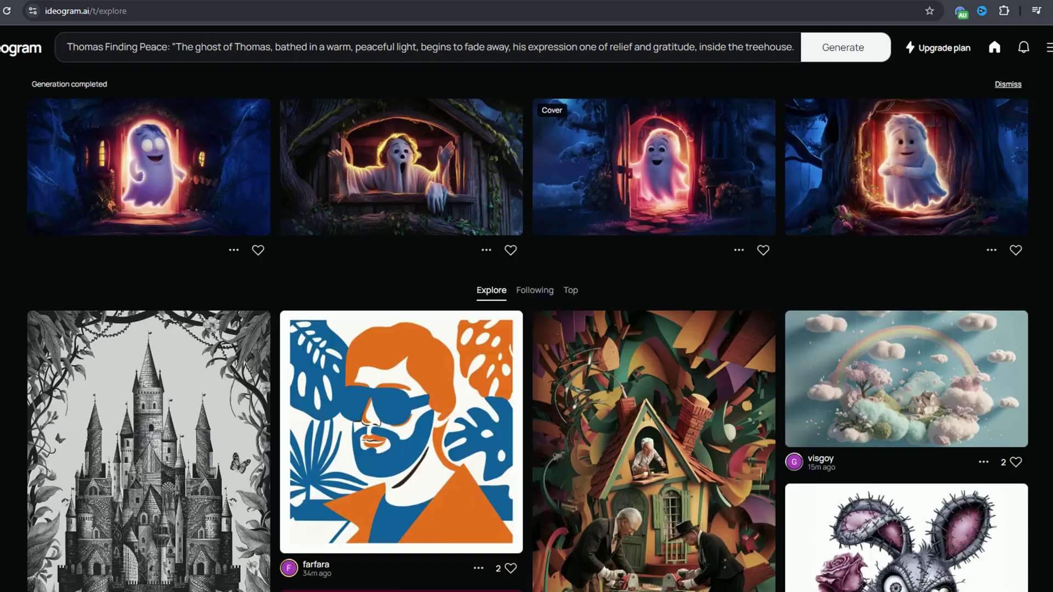
pyautogui.hotkey('ctrl', 'v')
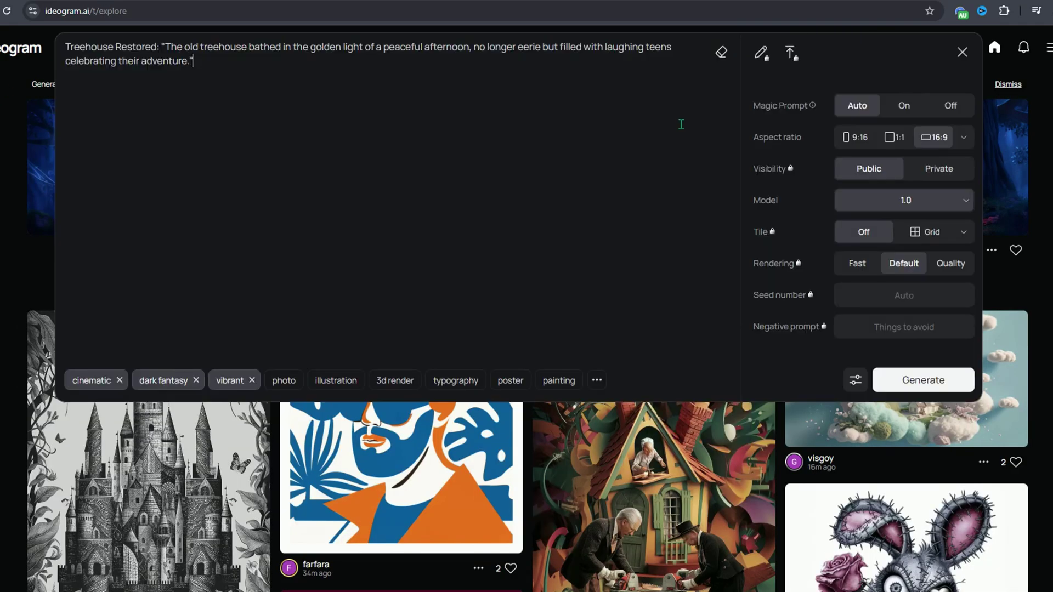
pyautogui.press('Return')
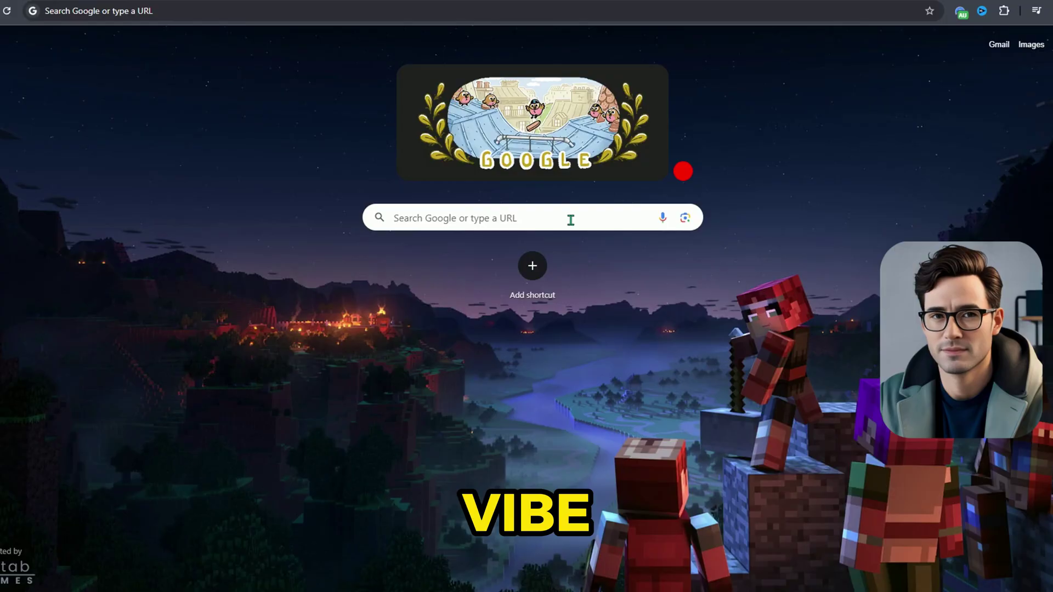
# Step: Search for ElevenLabs, open its website, and show the text-to-speech voice choices
pyautogui.click(569, 219)
pyautogui.write('eleve')
pyautogui.press('Return')
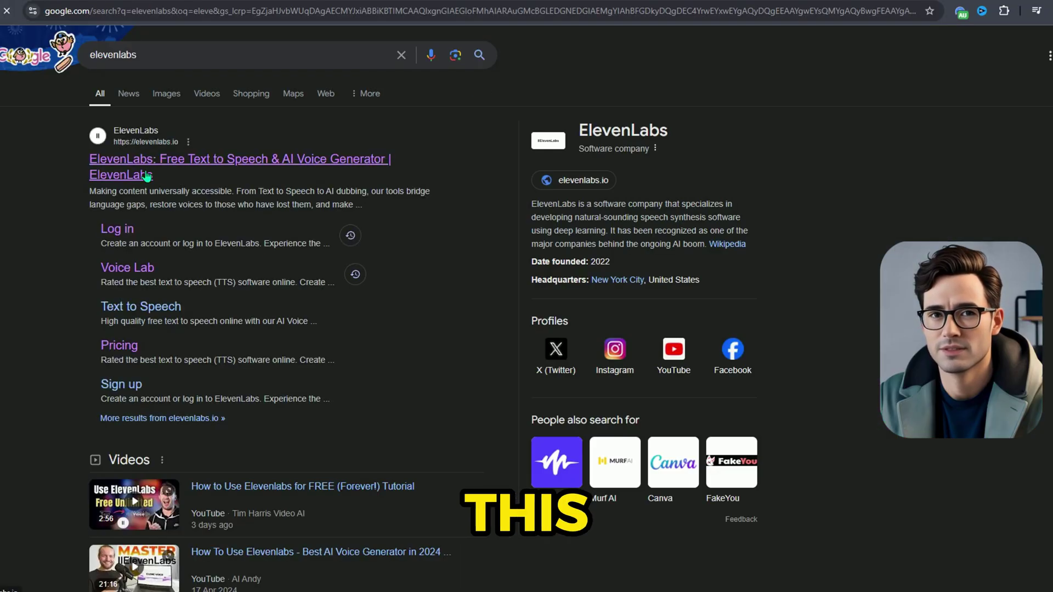
pyautogui.click(150, 174)
pyautogui.scroll(-5, 343, 353)
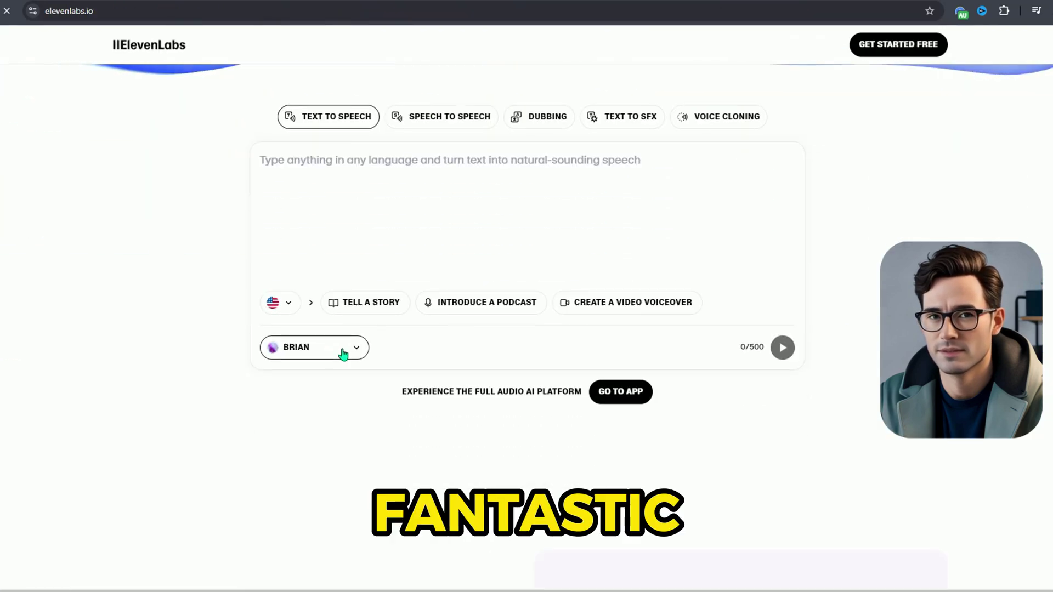
pyautogui.click(343, 349)
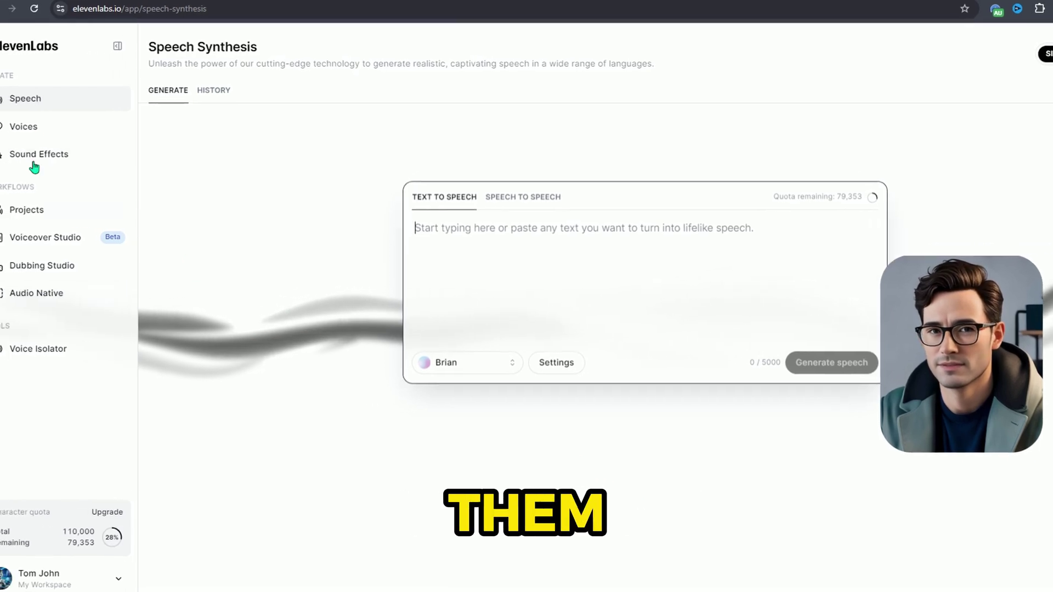
# Step: Browse the shared voice library filtered to Narrative & Story voices
pyautogui.click(22, 129)
pyautogui.click(209, 89)
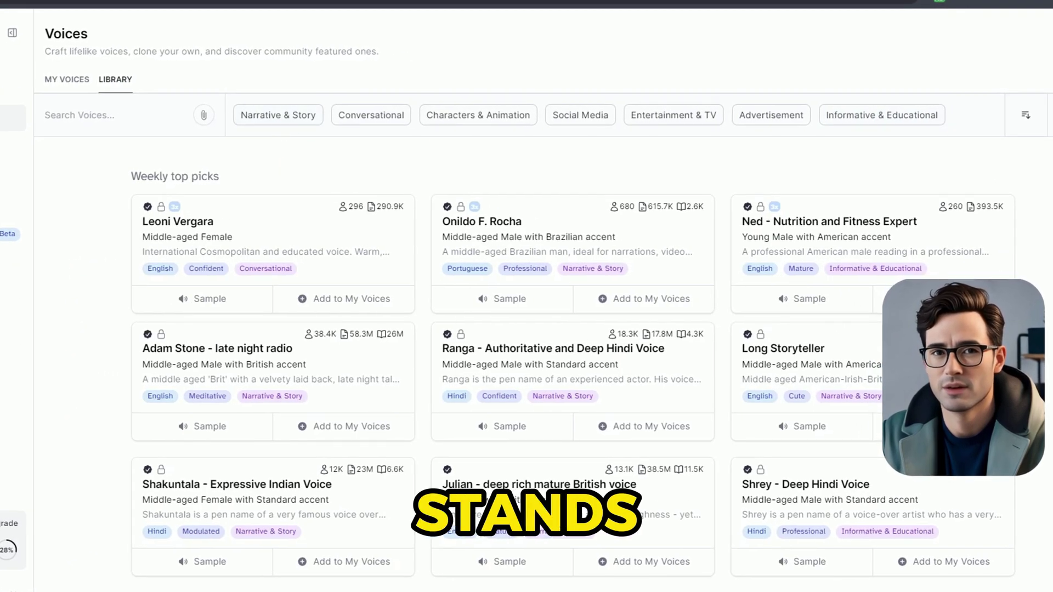
pyautogui.scroll(-3, 564, 282)
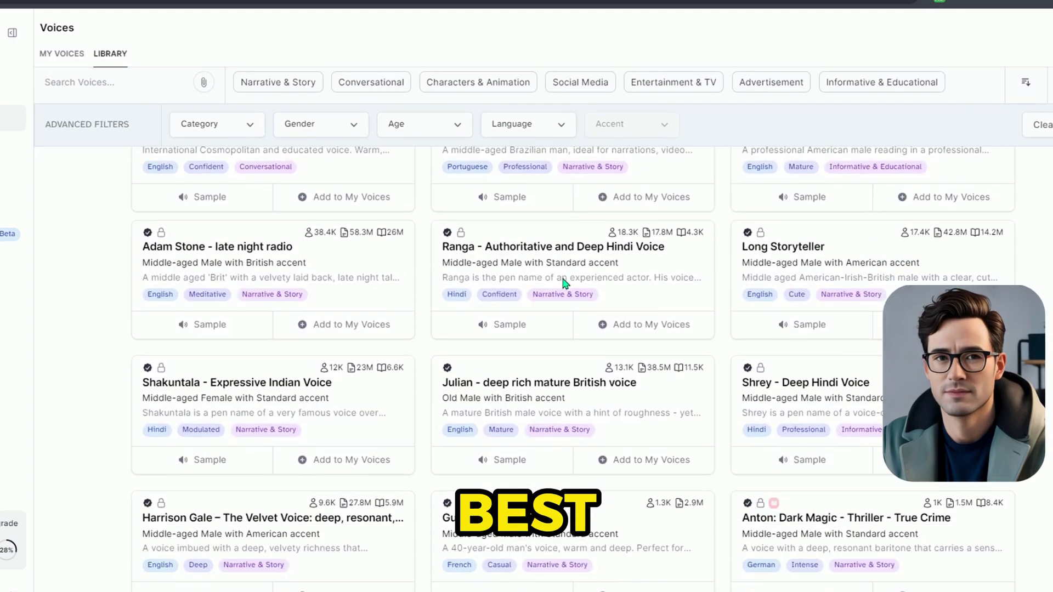
pyautogui.scroll(5, 564, 282)
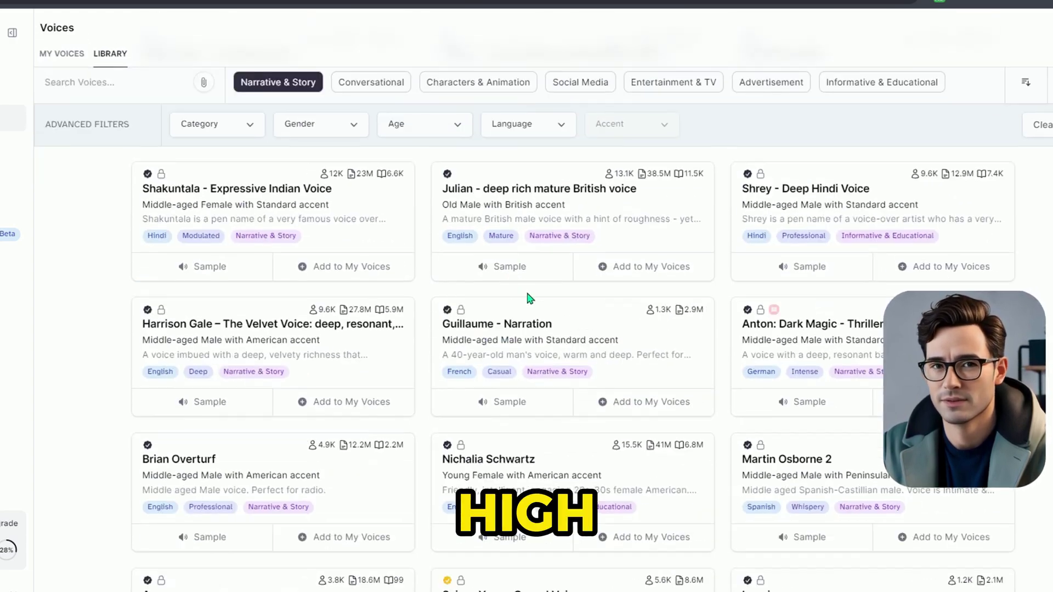
pyautogui.click(521, 117)
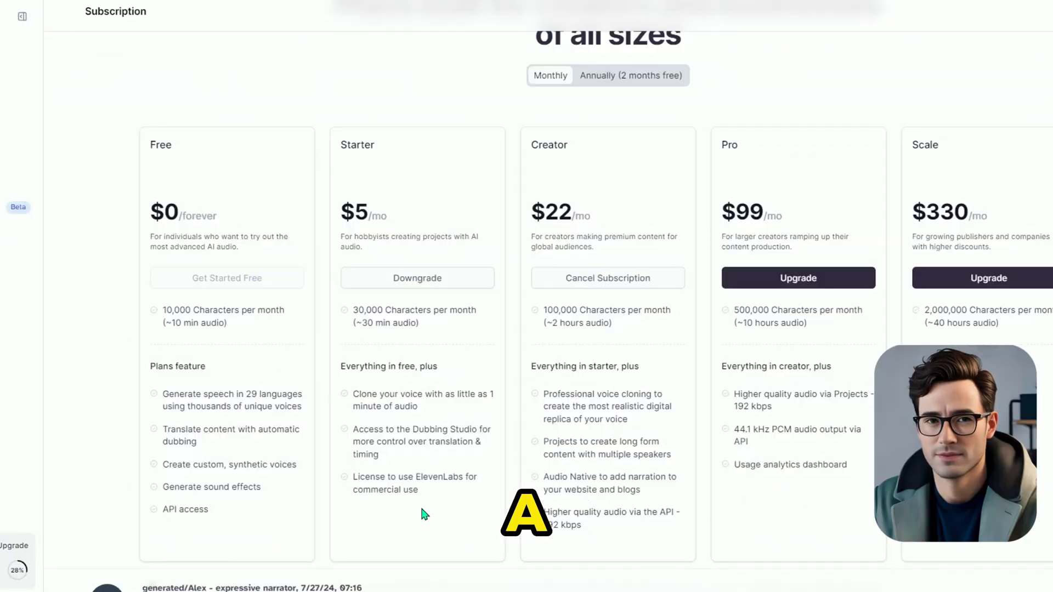
# Step: Check the free plan's 10,000-character allowance, then select the story's first paragraph in ChatGPT
pyautogui.moveTo(163, 309); pyautogui.dragTo(279, 316)
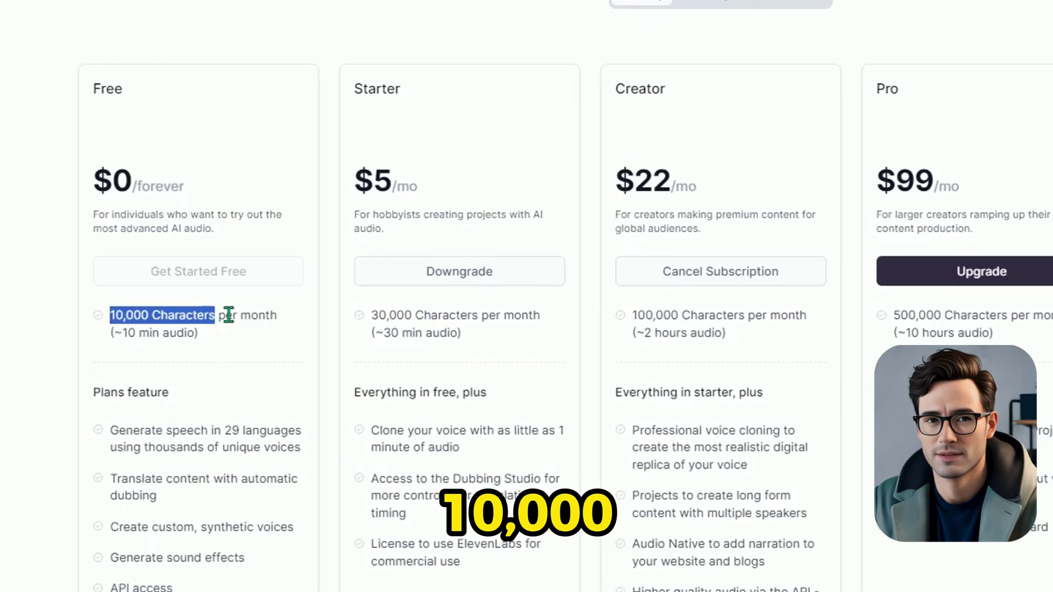
pyautogui.click(278, 316)
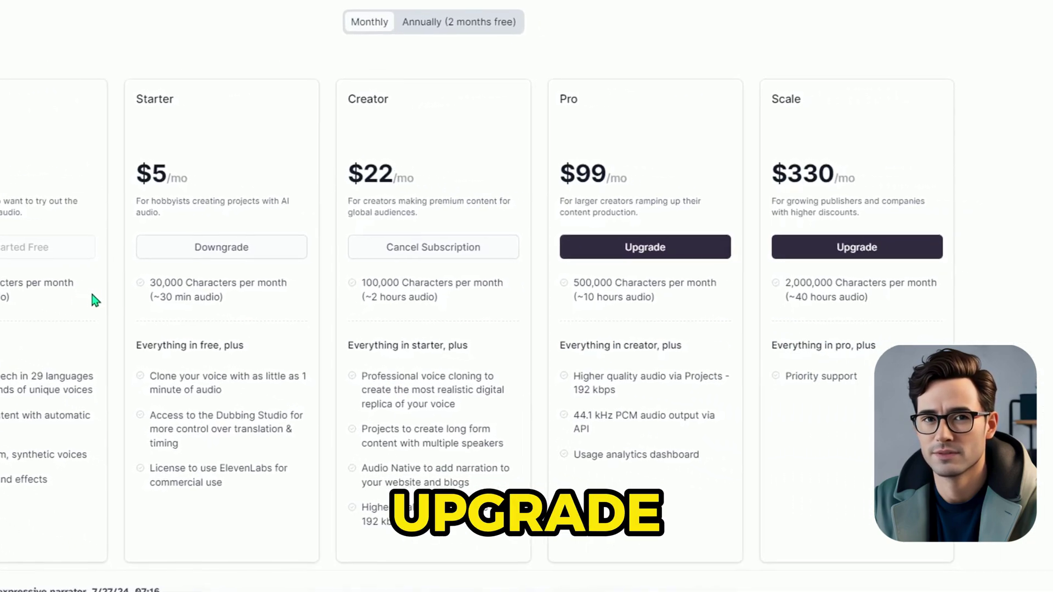
pyautogui.scroll(-3, 149, 304)
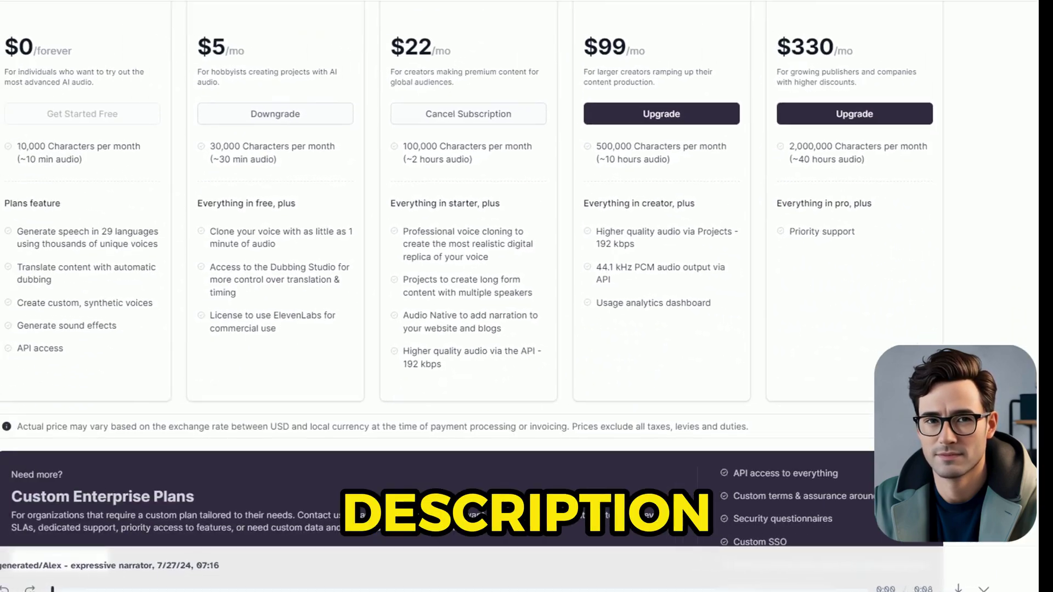
pyautogui.scroll(3, 726, 580)
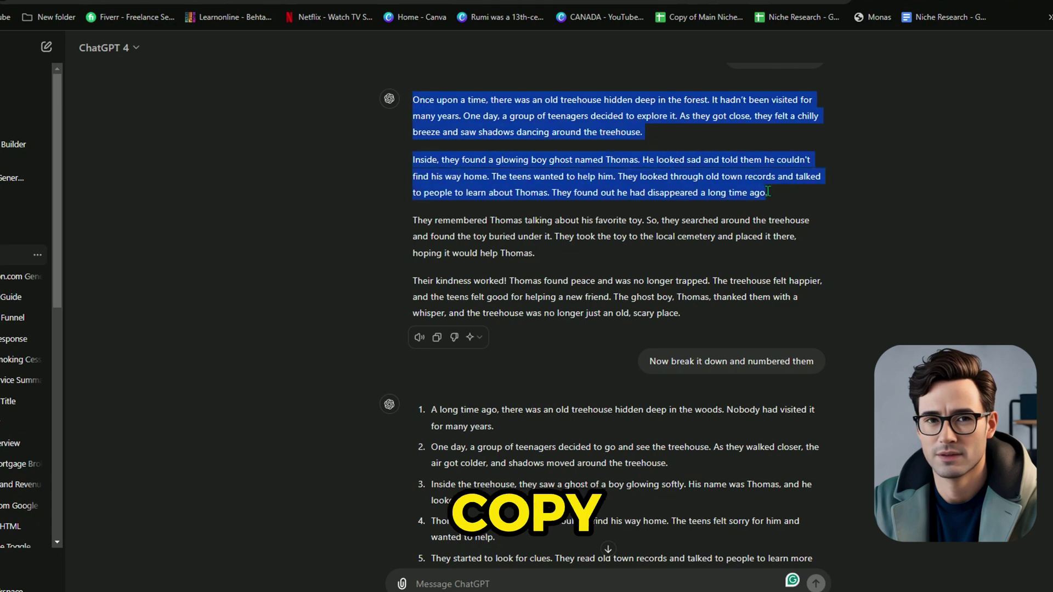
pyautogui.moveTo(412, 99); pyautogui.dragTo(647, 136)
pyautogui.hotkey('ctrl', 'c')
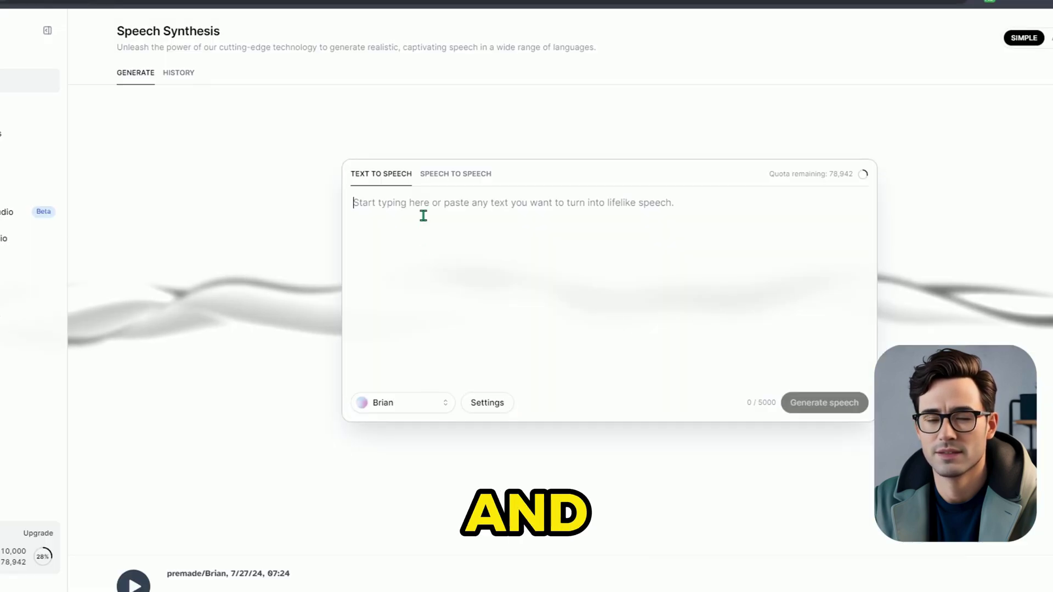
# Step: Paste the opening paragraph, voice it with Adam Stone, and download the mp3
pyautogui.rightClick(422, 216)
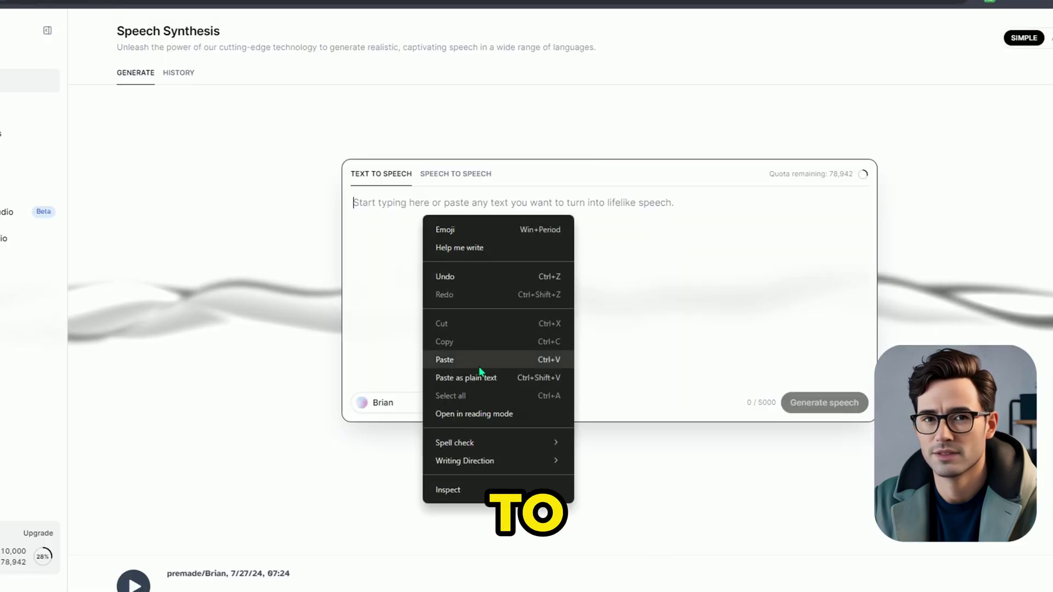
pyautogui.click(481, 357)
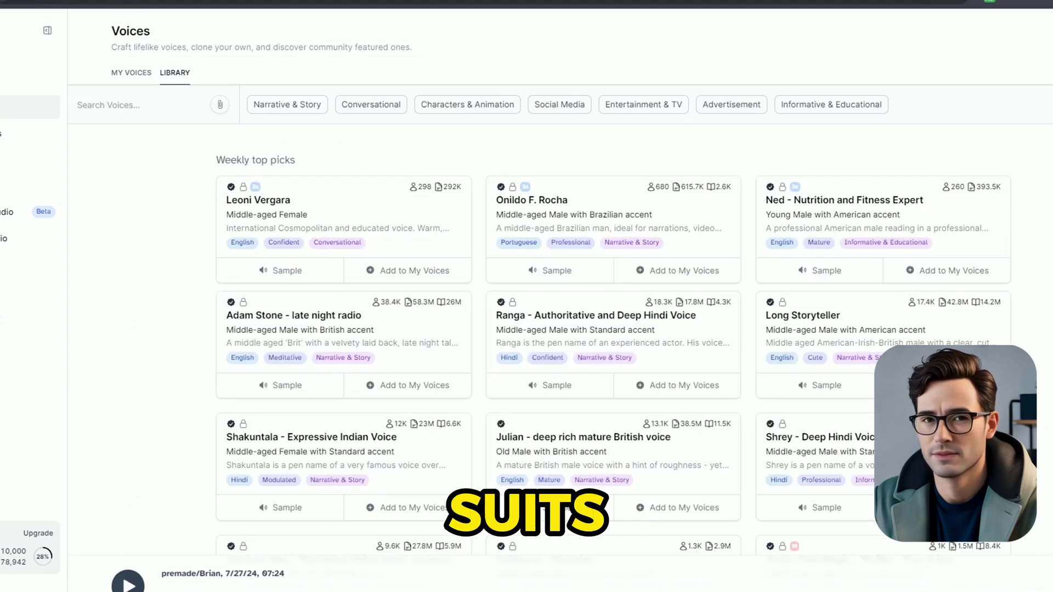
pyautogui.scroll(-3, 603, 329)
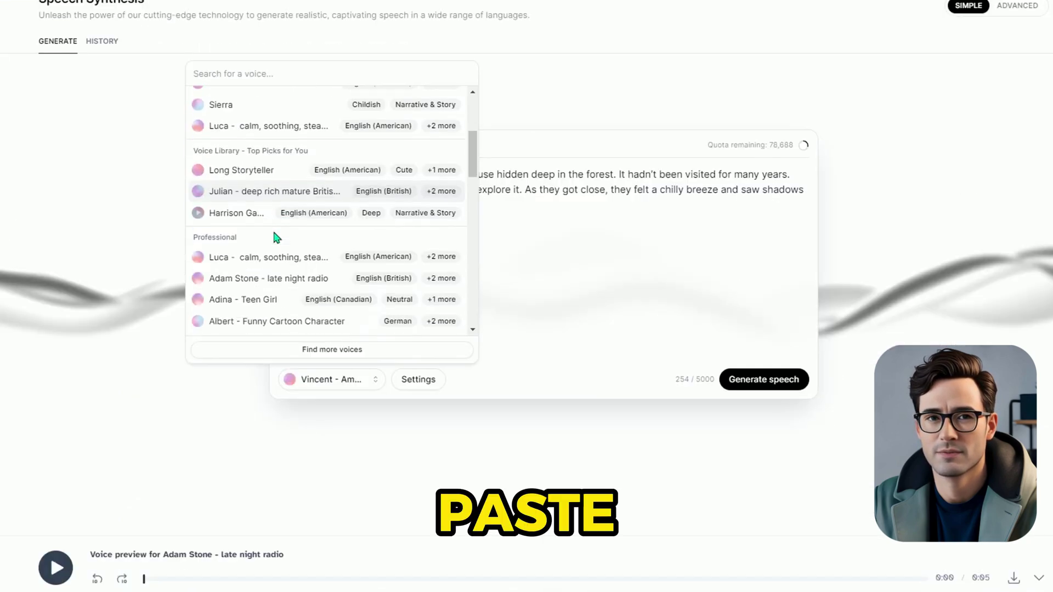
pyautogui.scroll(-1, 274, 230)
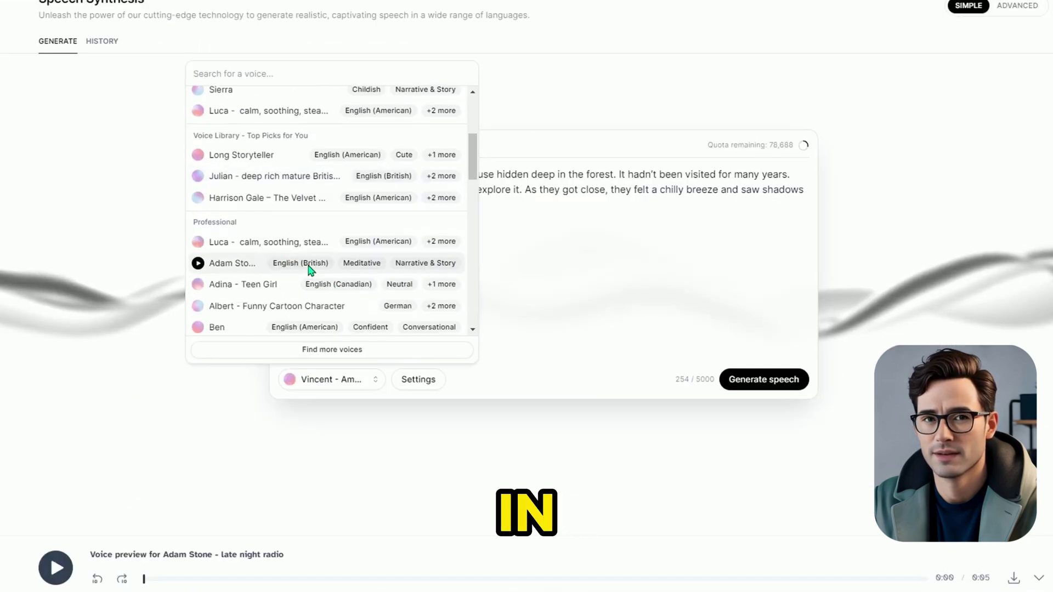
pyautogui.click(310, 269)
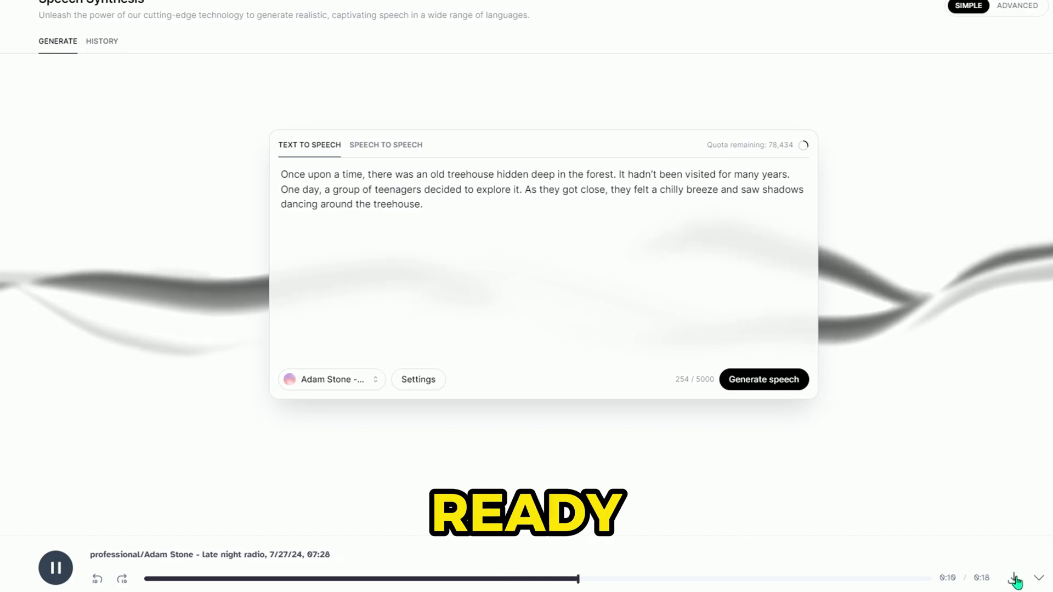
pyautogui.click(1014, 579)
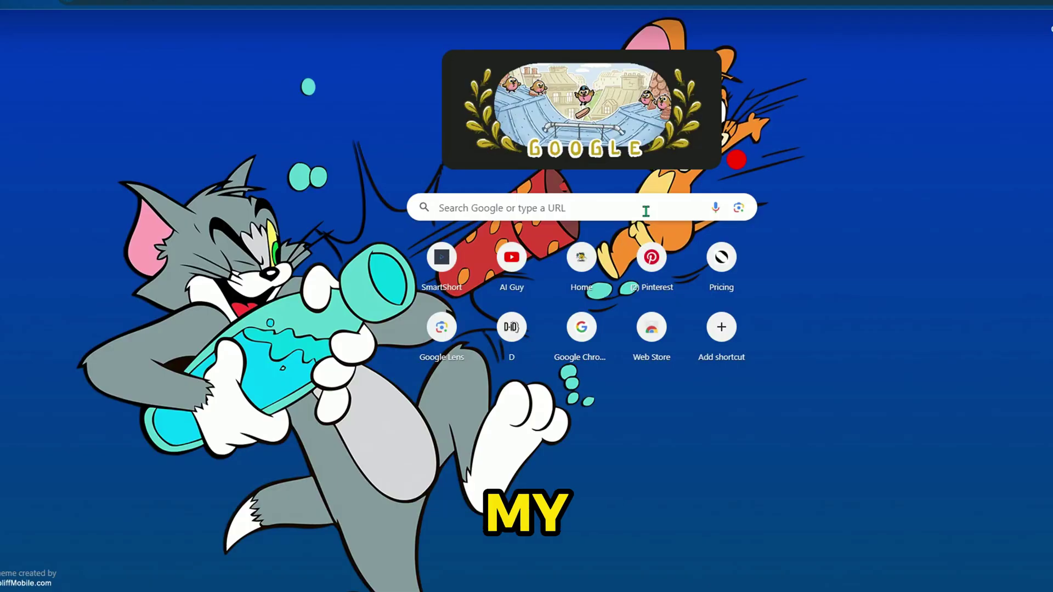
# Step: Search for Luma AI, open Dream Machine, and sign in with a Google account
pyautogui.click(644, 208)
pyautogui.write('Lume A')
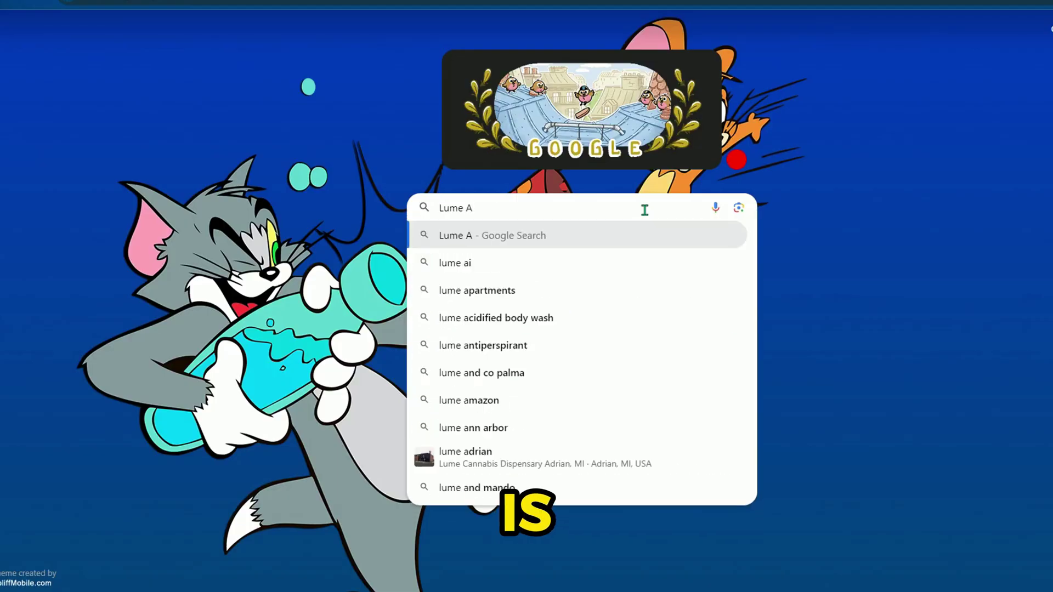
pyautogui.write('I')
pyautogui.click(608, 271)
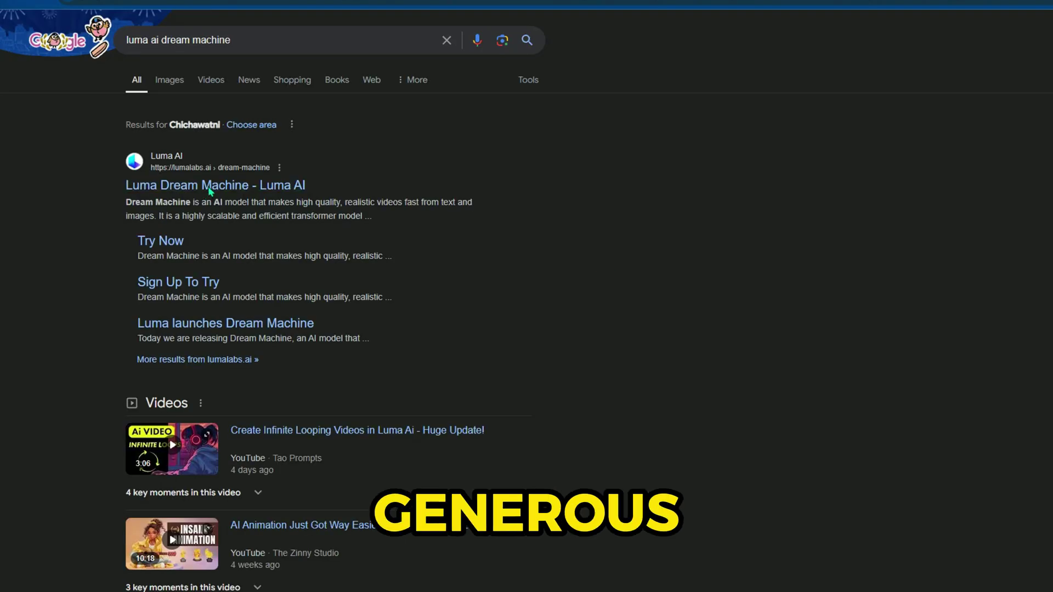
pyautogui.click(210, 186)
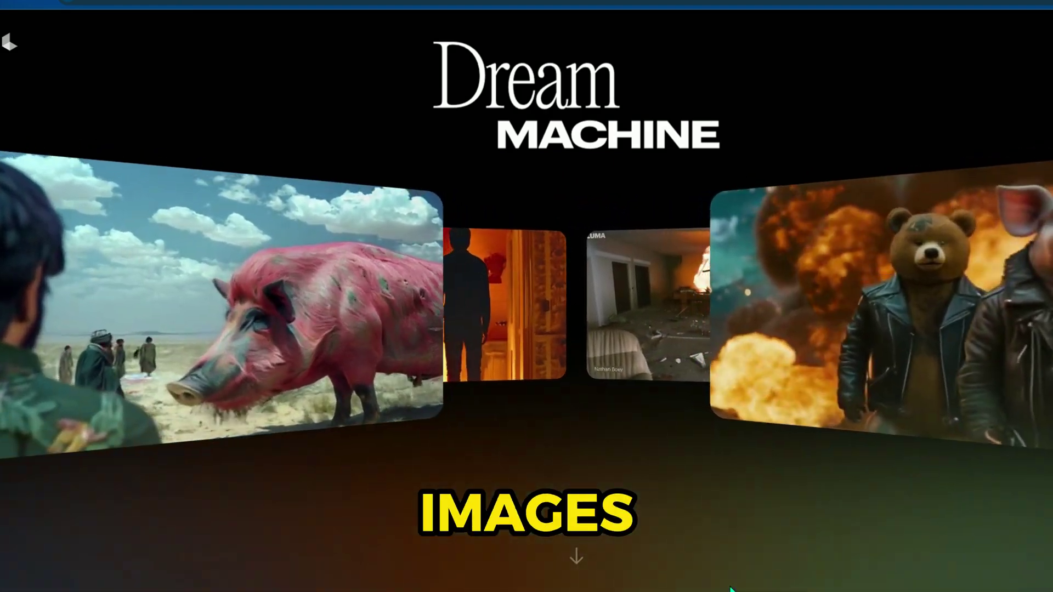
pyautogui.click(1029, 70)
pyautogui.click(552, 391)
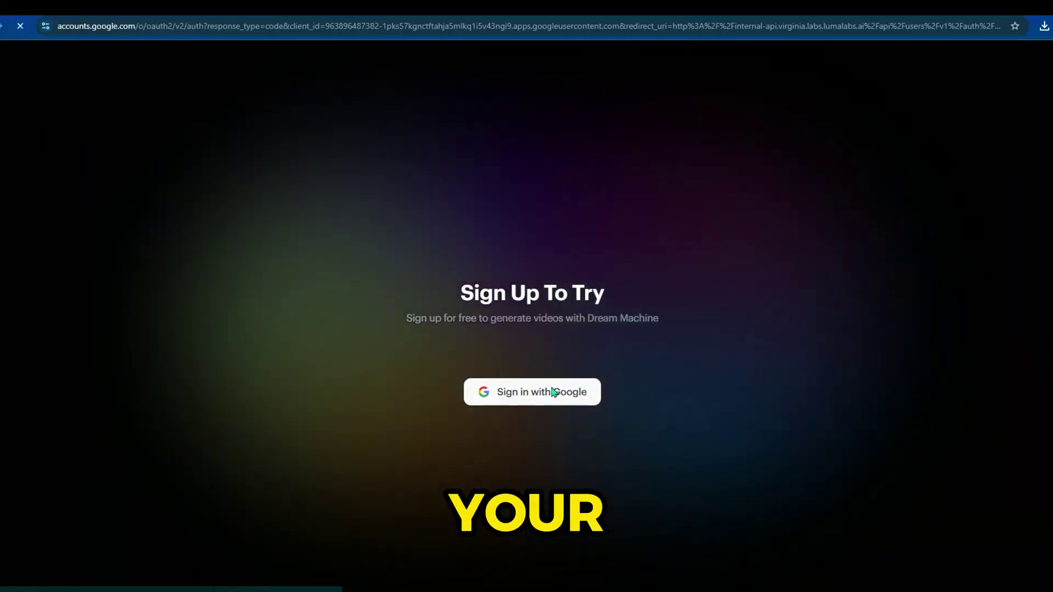
pyautogui.click(611, 270)
pyautogui.click(653, 378)
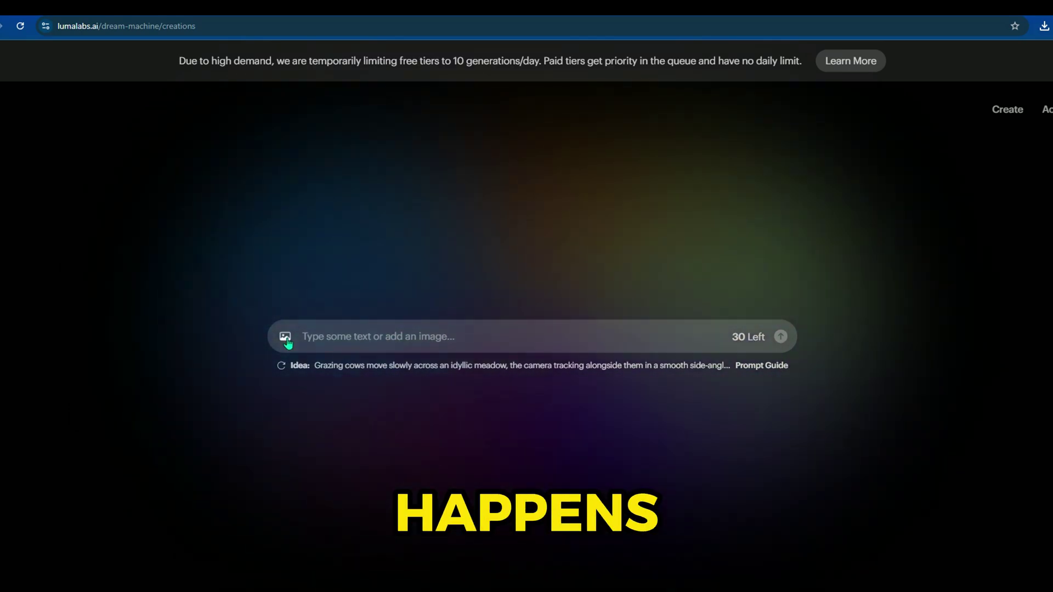
# Step: Queue image clips prompted 'wind blowing around and mini zoom to the house…' and 'the objects floating around the room'
pyautogui.click(287, 338)
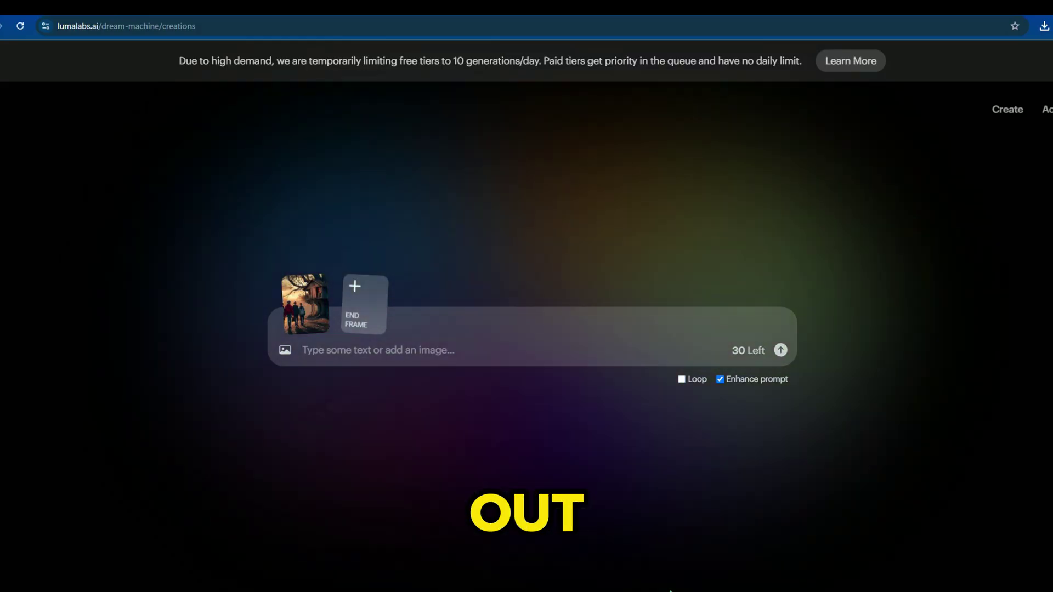
pyautogui.click(460, 340)
pyautogui.write('wind blowing around and mini zoom to the house')
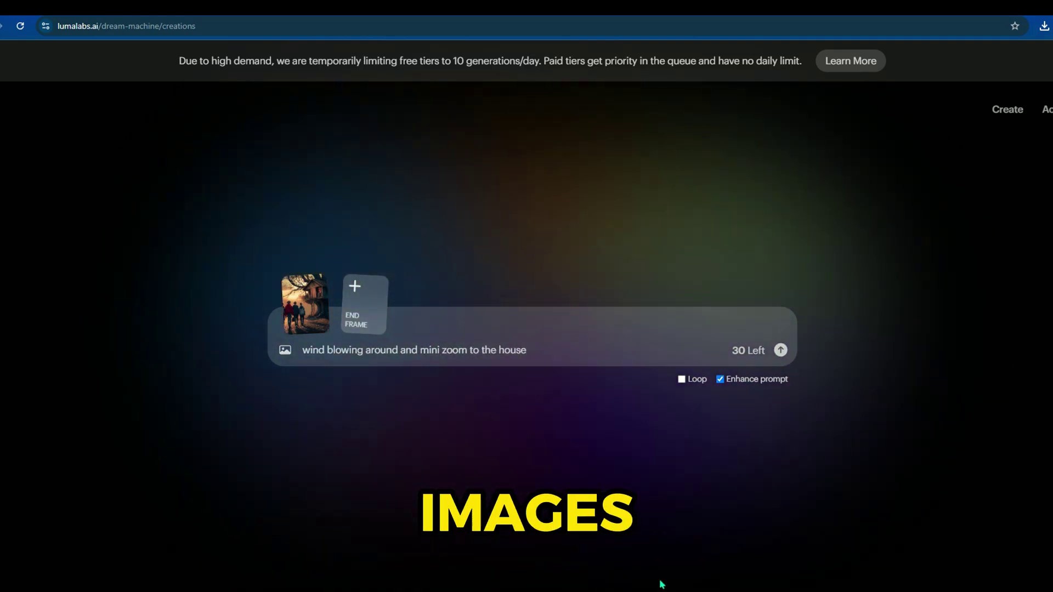
pyautogui.write(' and family moving to the house')
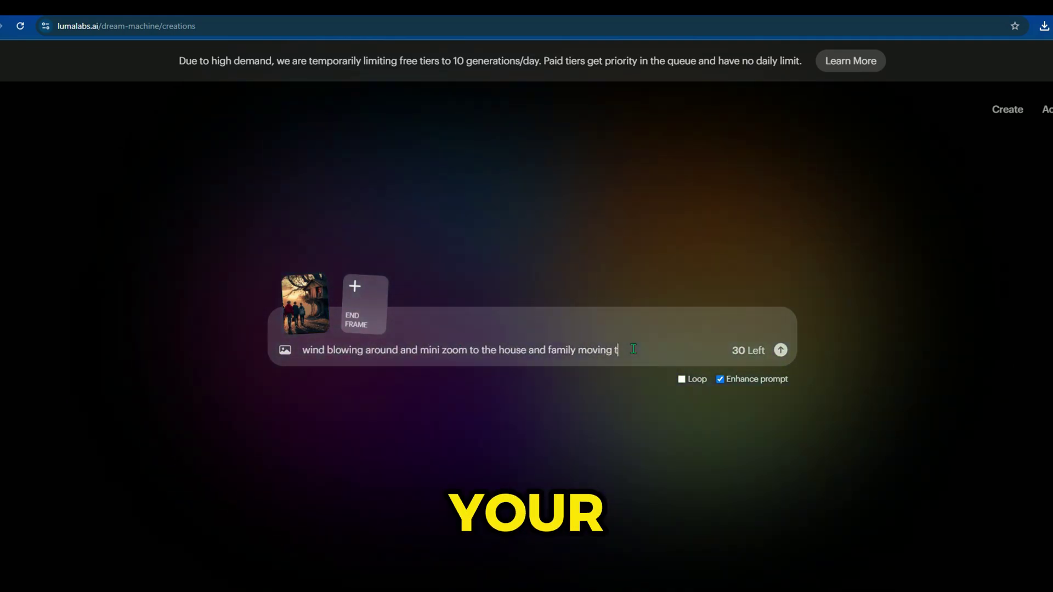
pyautogui.press('Return')
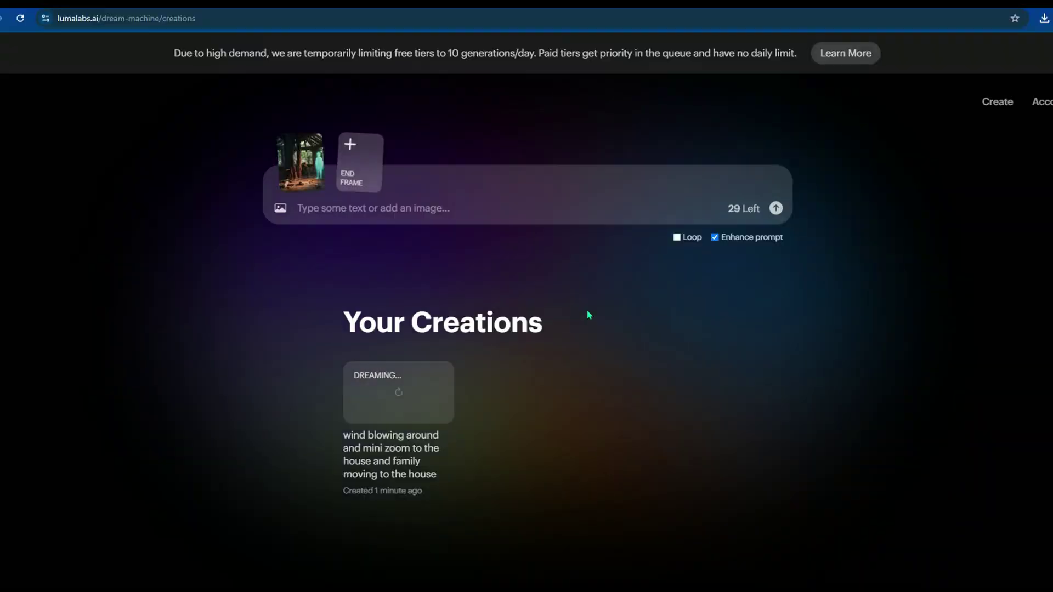
pyautogui.write('the objects floating around the room')
pyautogui.click(775, 208)
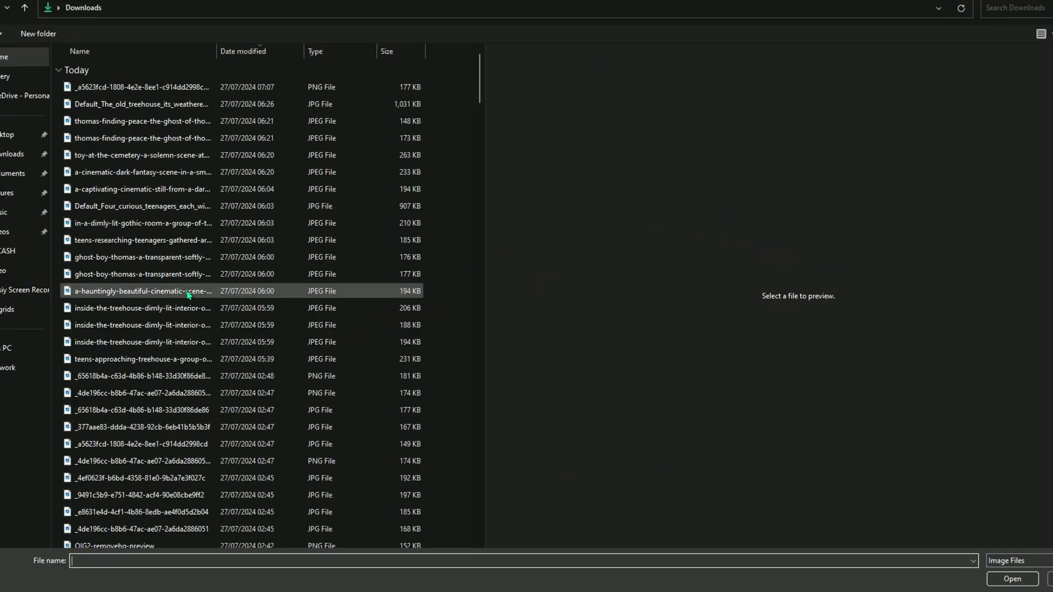
# Step: Load the ghost boy Thomas image as start frame with prompt 'mini zoom and wind blowing'
pyautogui.click(175, 308)
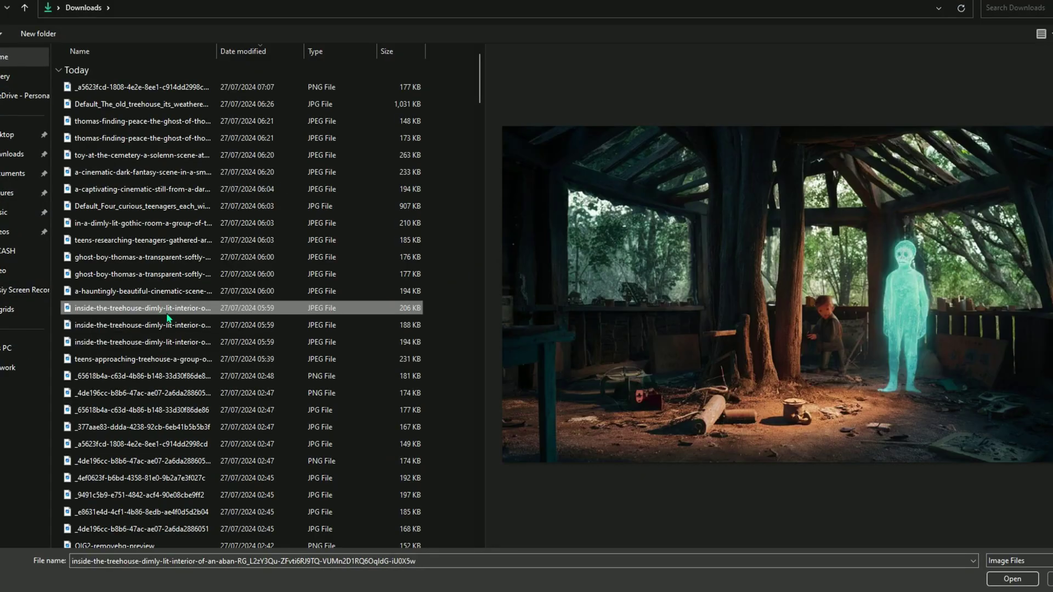
pyautogui.click(171, 275)
pyautogui.doubleClick(178, 276)
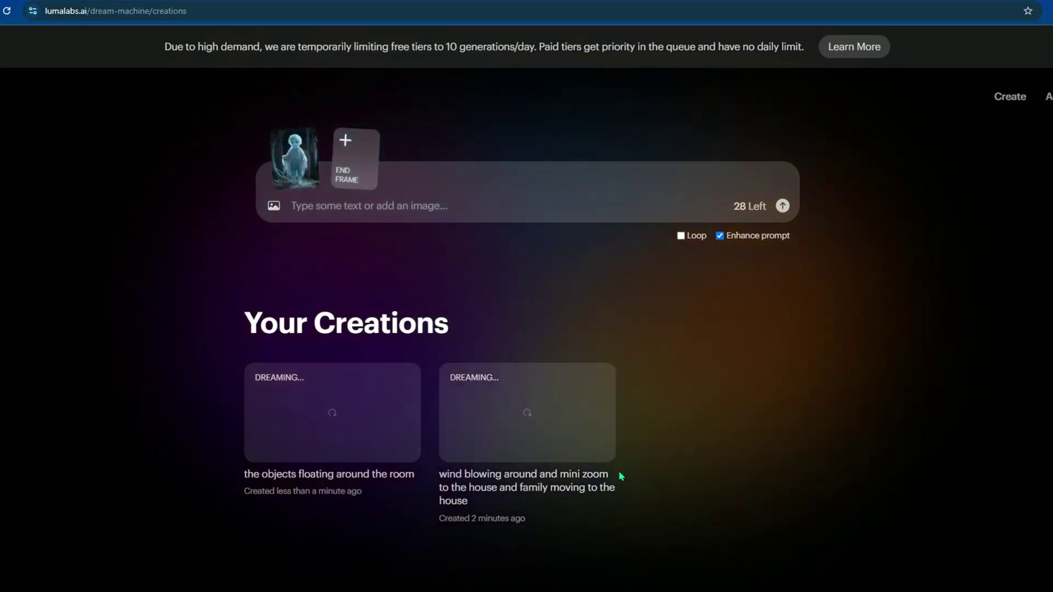
pyautogui.click(449, 198)
pyautogui.write('mini zoom and wind blowing')
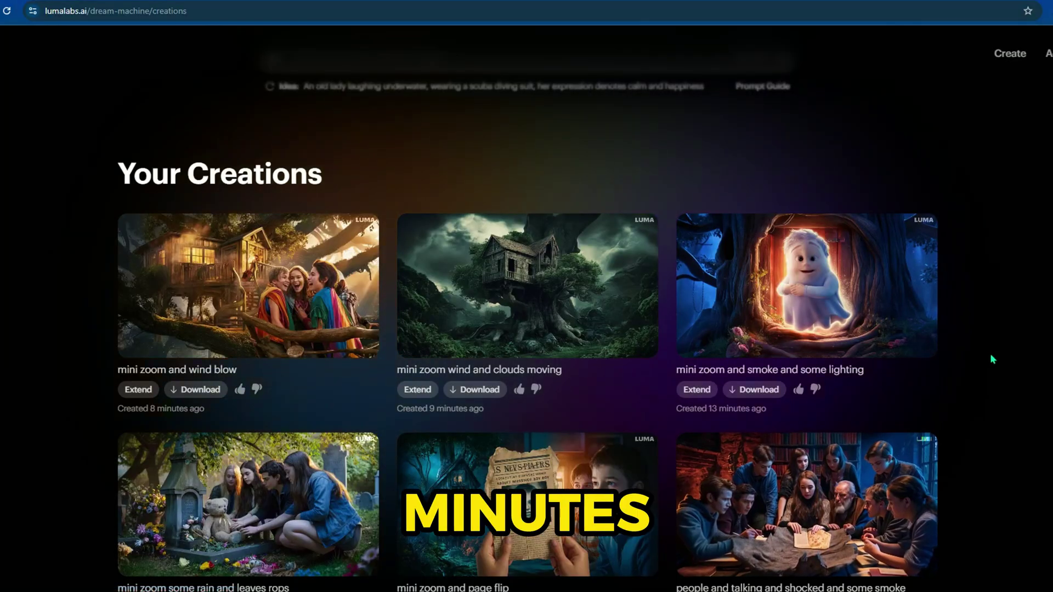
# Step: Find the 'mini zoom wind and clouds moving' clip among the creations and download it
pyautogui.scroll(-5, 920, 399)
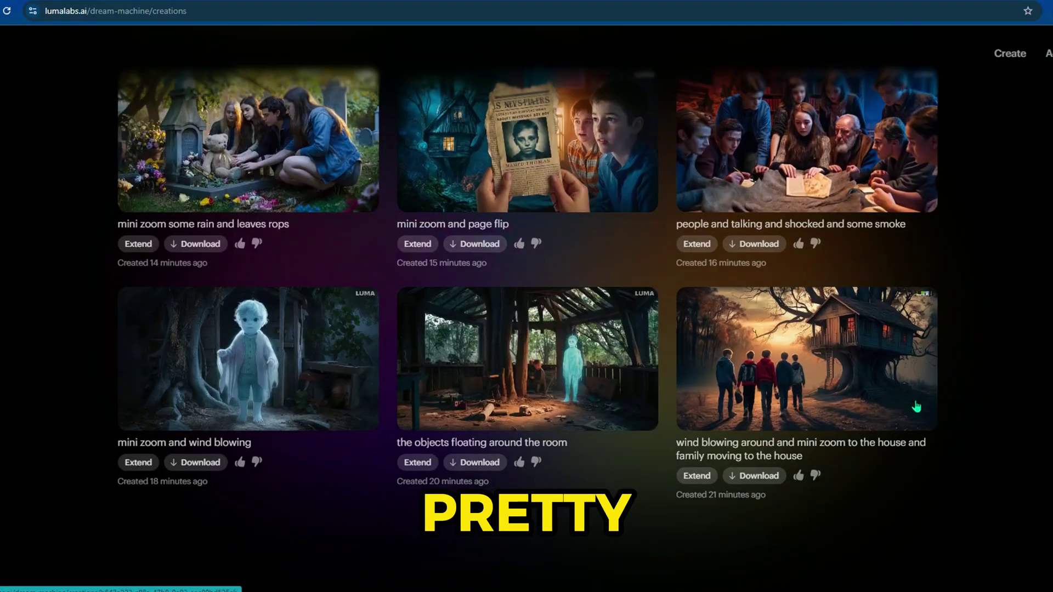
pyautogui.scroll(7, 913, 421)
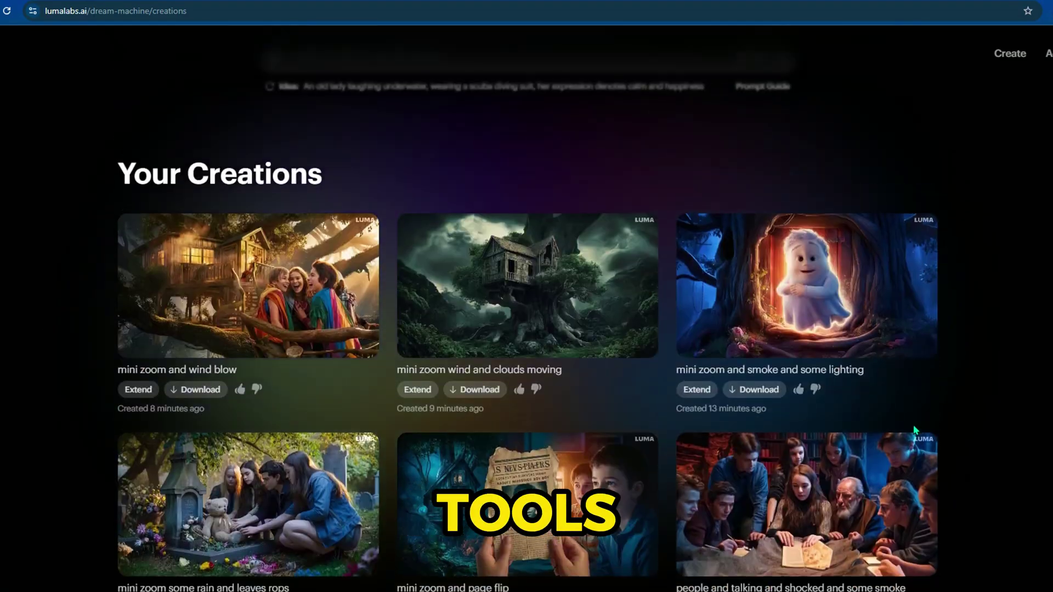
pyautogui.scroll(-2, 586, 475)
pyautogui.scroll(-5, 586, 475)
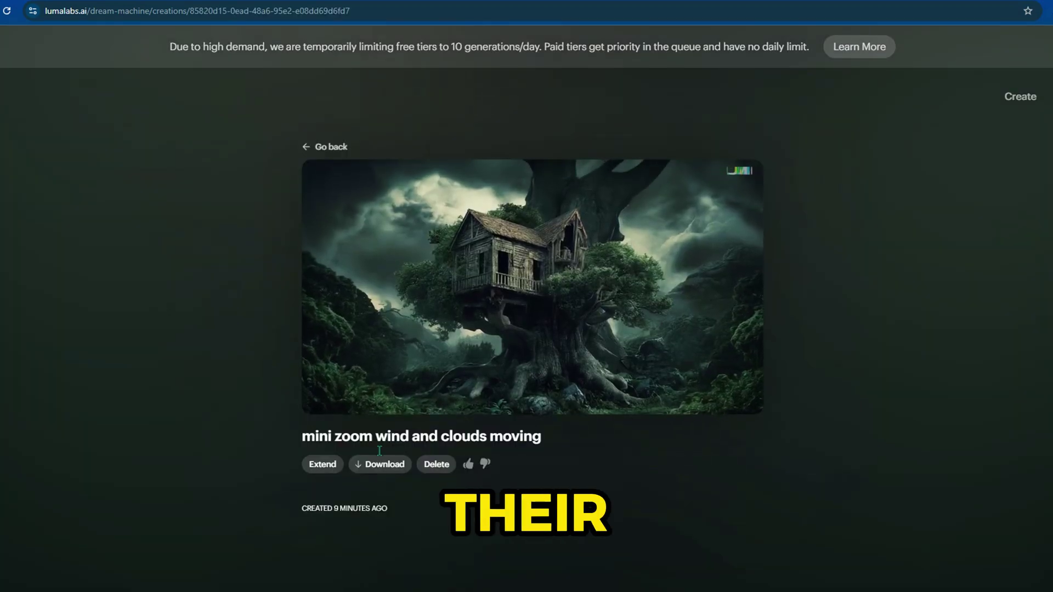
pyautogui.click(368, 467)
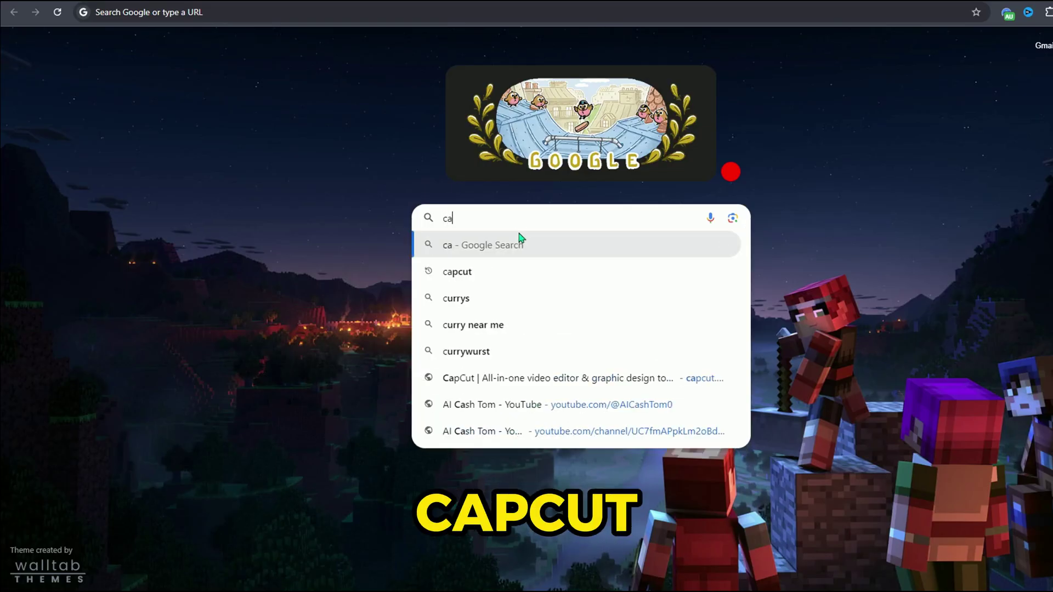
# Step: Search for CapCut and open the official capcut.com website
pyautogui.write('p')
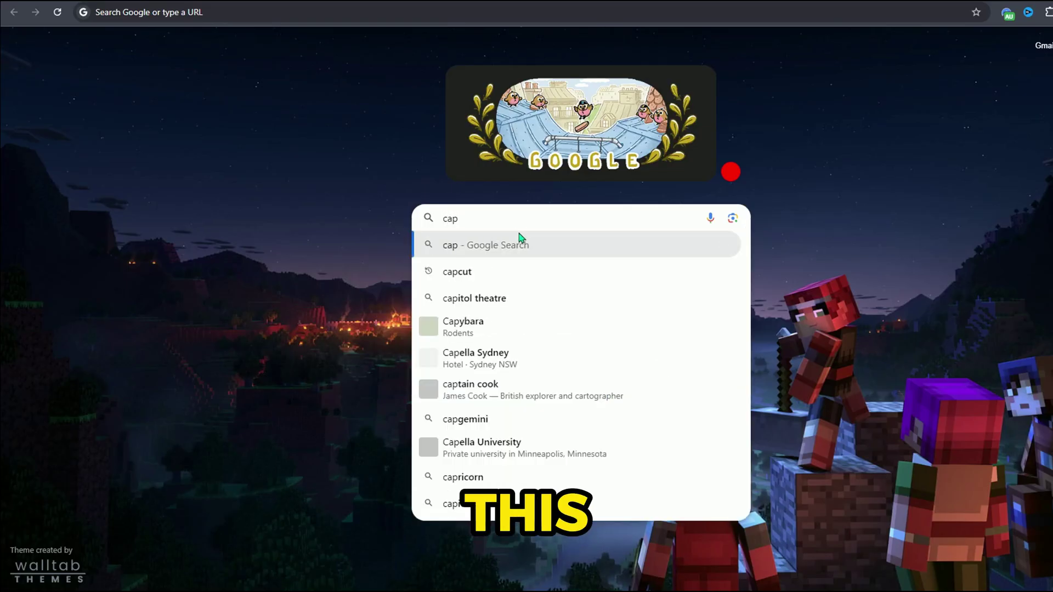
pyautogui.write('cut')
pyautogui.press('Return')
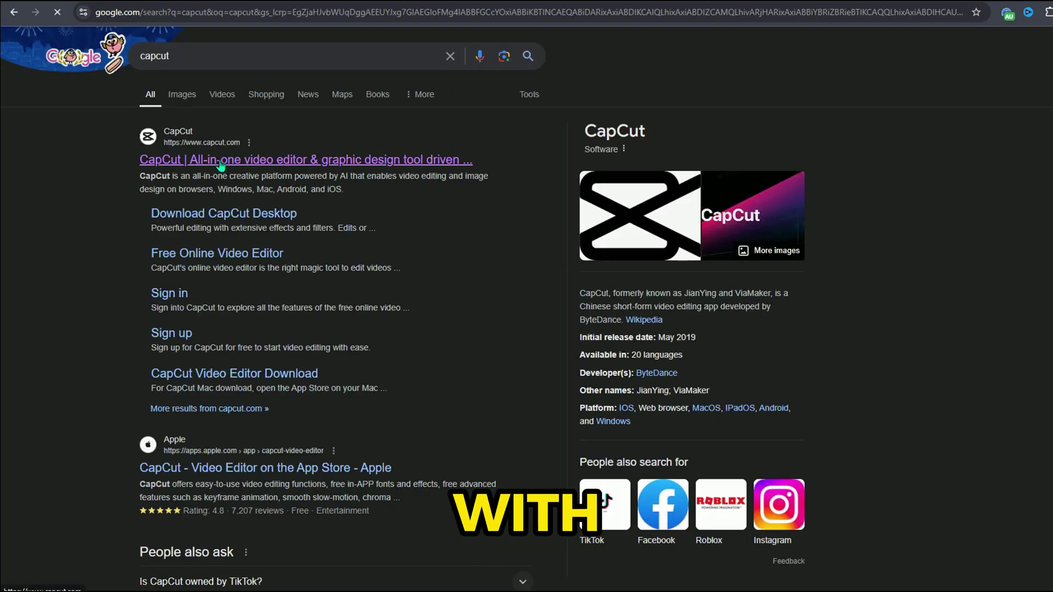
pyautogui.click(221, 164)
pyautogui.moveTo(147, 51)
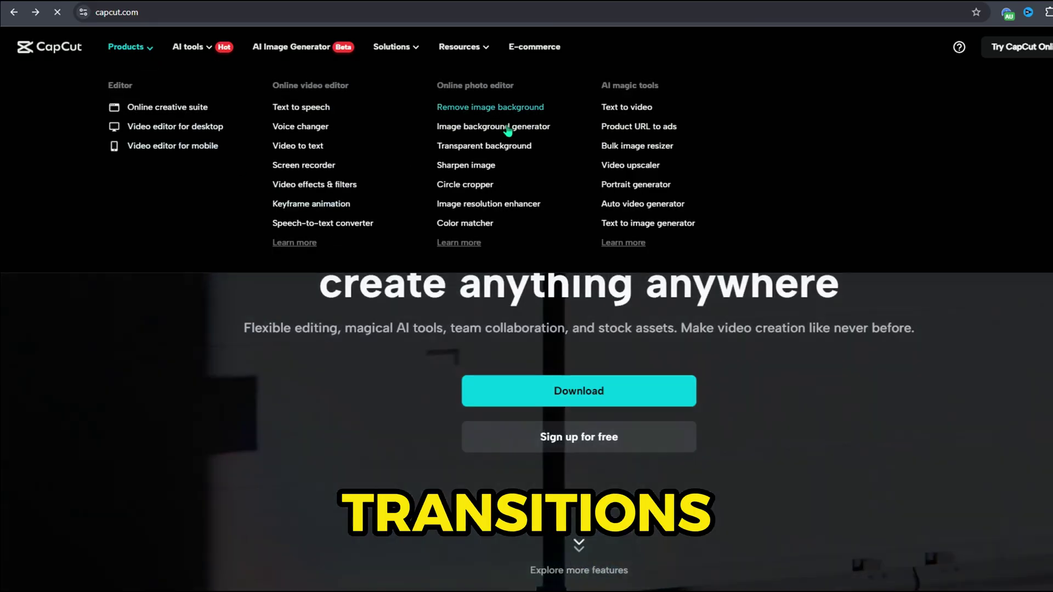
pyautogui.scroll(-10, 702, 410)
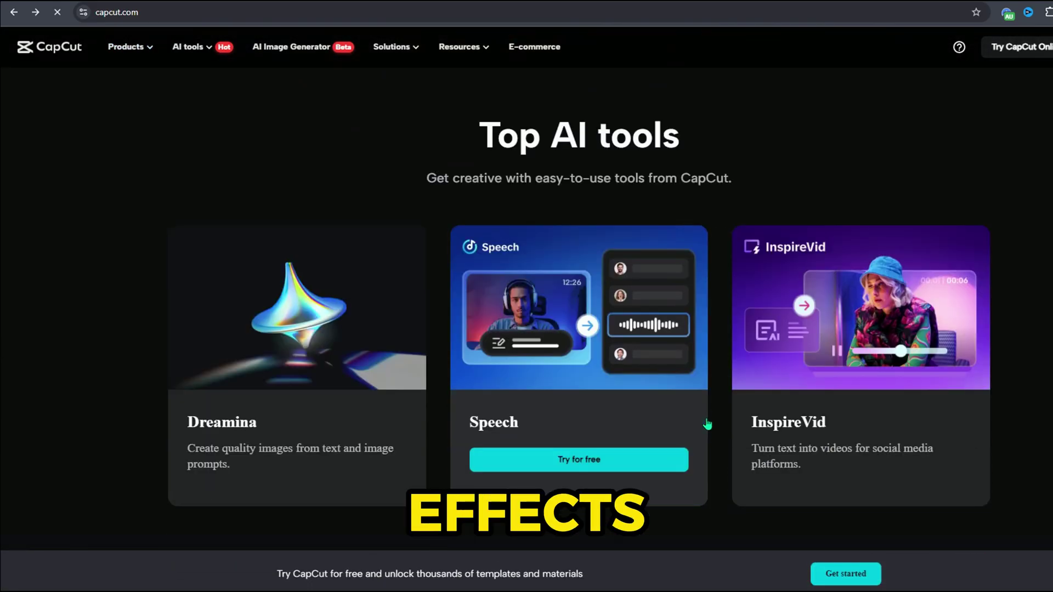
pyautogui.scroll(-5, 707, 424)
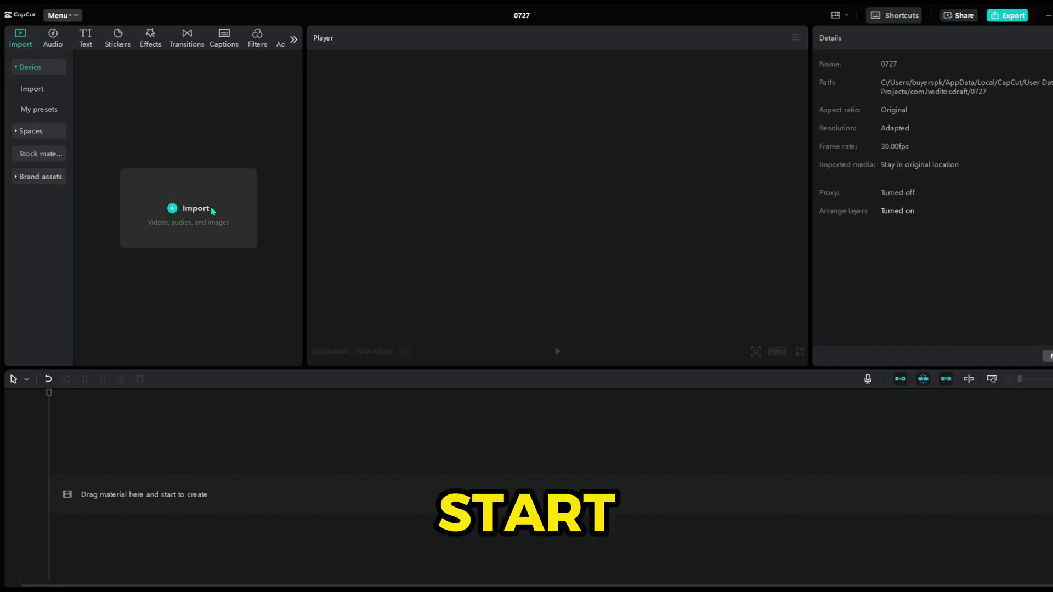
# Step: Import the nine MP4 clips and the ElevenLabs voiceover MP3, then place the first clip on the timeline
pyautogui.click(211, 208)
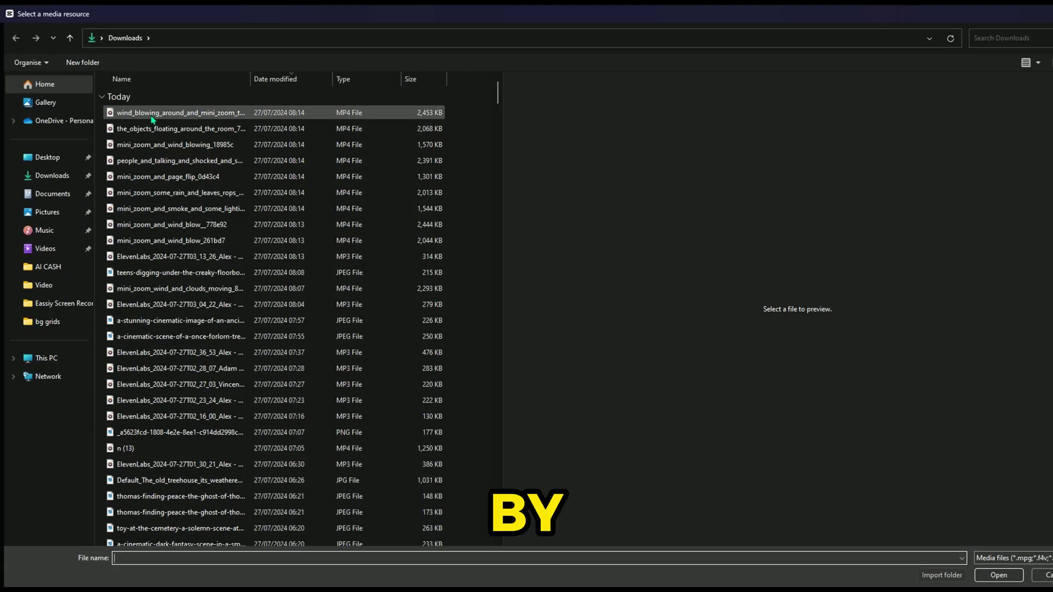
pyautogui.click(157, 241)
pyautogui.keyDown('shift'); pyautogui.click(153, 113); pyautogui.keyUp('shift')
pyautogui.click(998, 574)
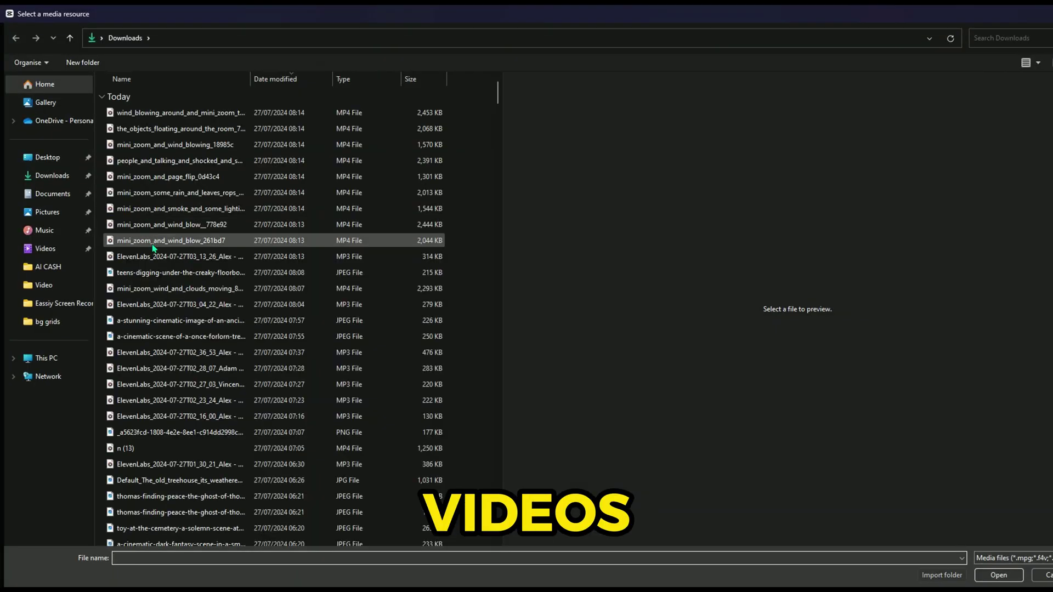
pyautogui.doubleClick(218, 372)
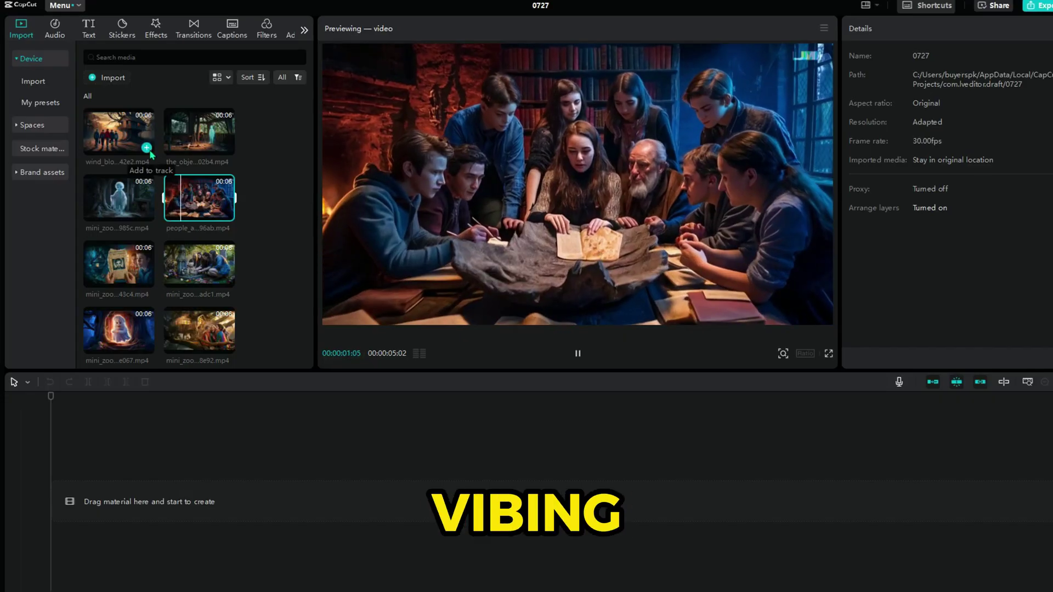
pyautogui.click(146, 147)
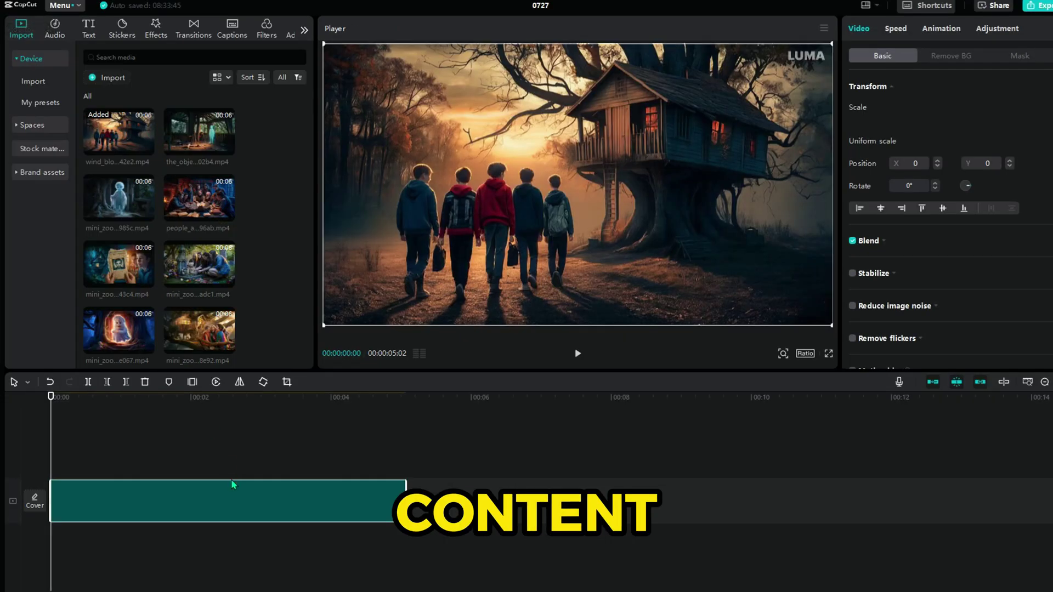
# Step: Delete the stray clip from the timeline and preview the graveyard teddy bear clip
pyautogui.press('Delete')
pyautogui.click(225, 280)
pyautogui.scroll(-2, 157, 276)
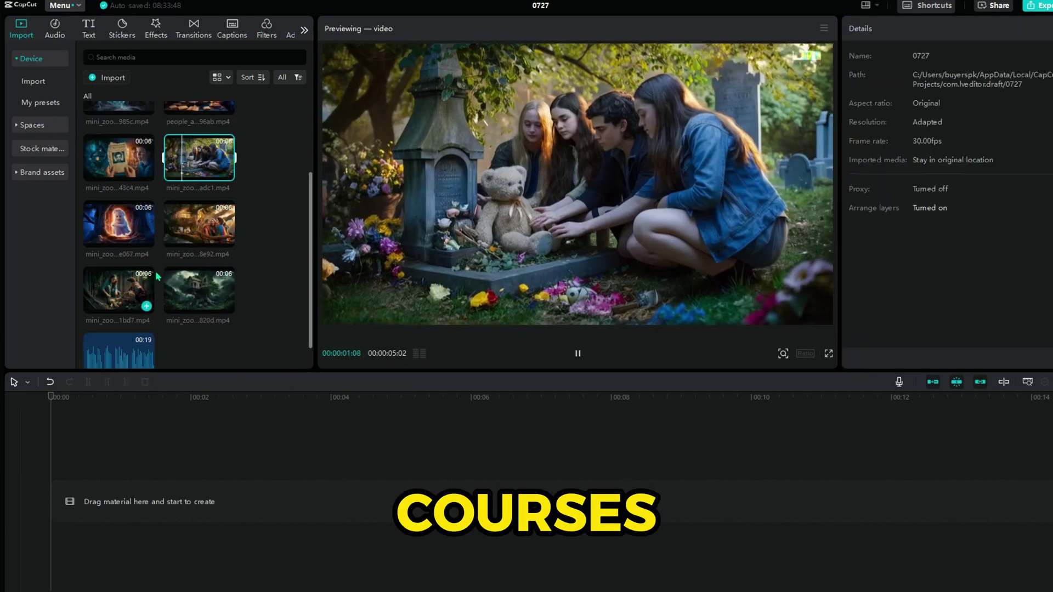
pyautogui.scroll(2, 203, 246)
pyautogui.click(204, 267)
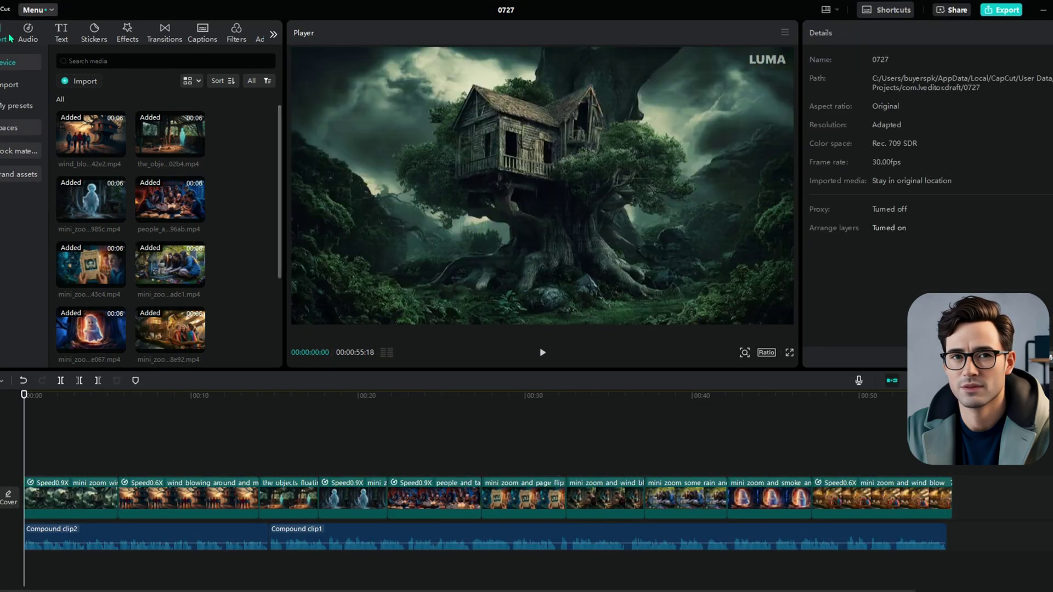
# Step: Add the Halloween horror background music under the video and trim it at the video's end
pyautogui.click(32, 35)
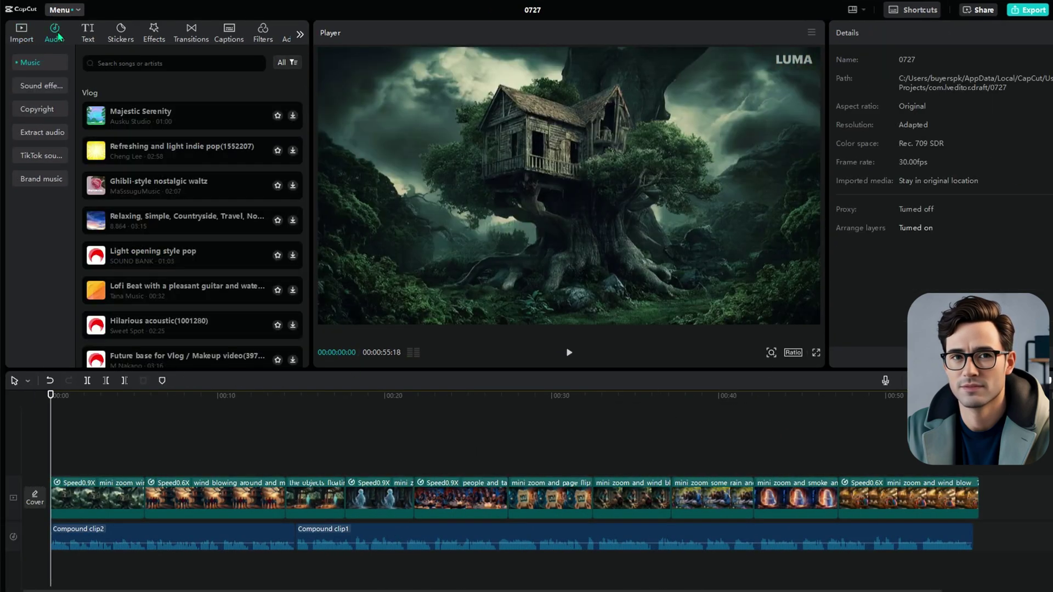
pyautogui.write('horror')
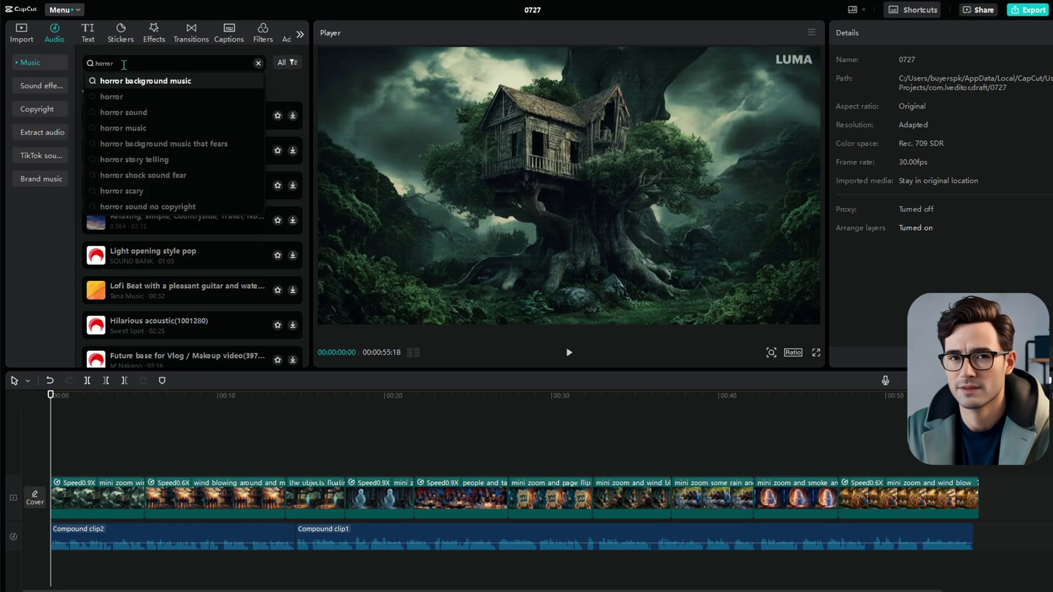
pyautogui.click(151, 84)
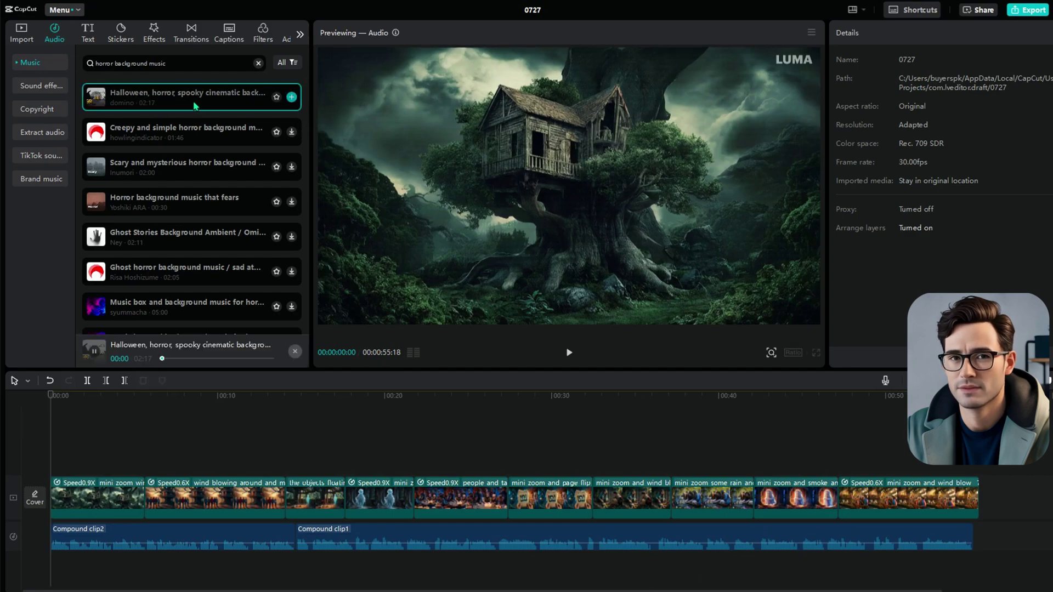
pyautogui.moveTo(164, 101); pyautogui.dragTo(83, 548)
pyautogui.click(758, 417)
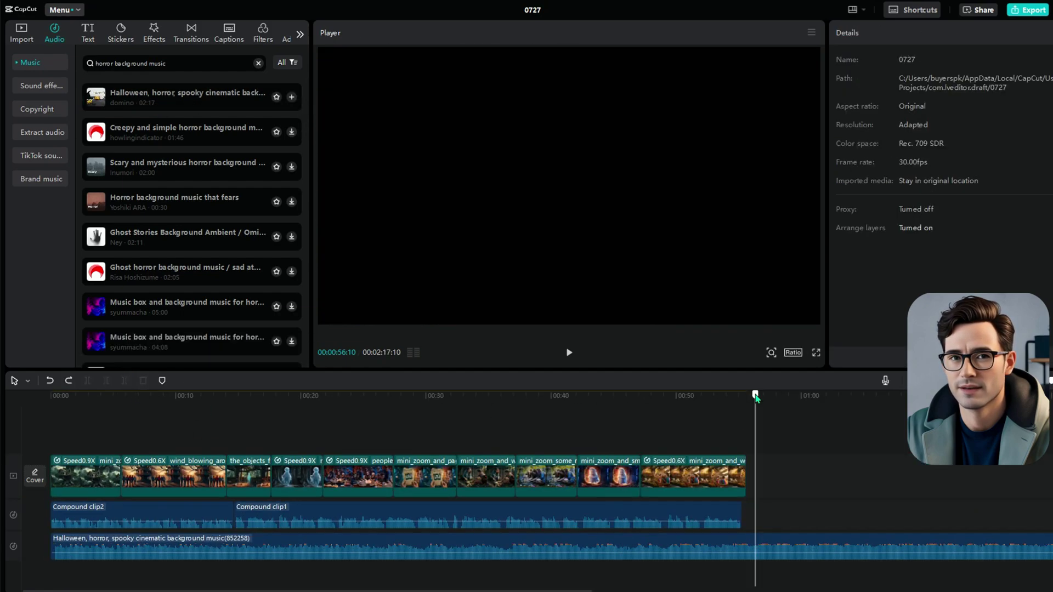
pyautogui.click(759, 544)
pyautogui.press('Delete')
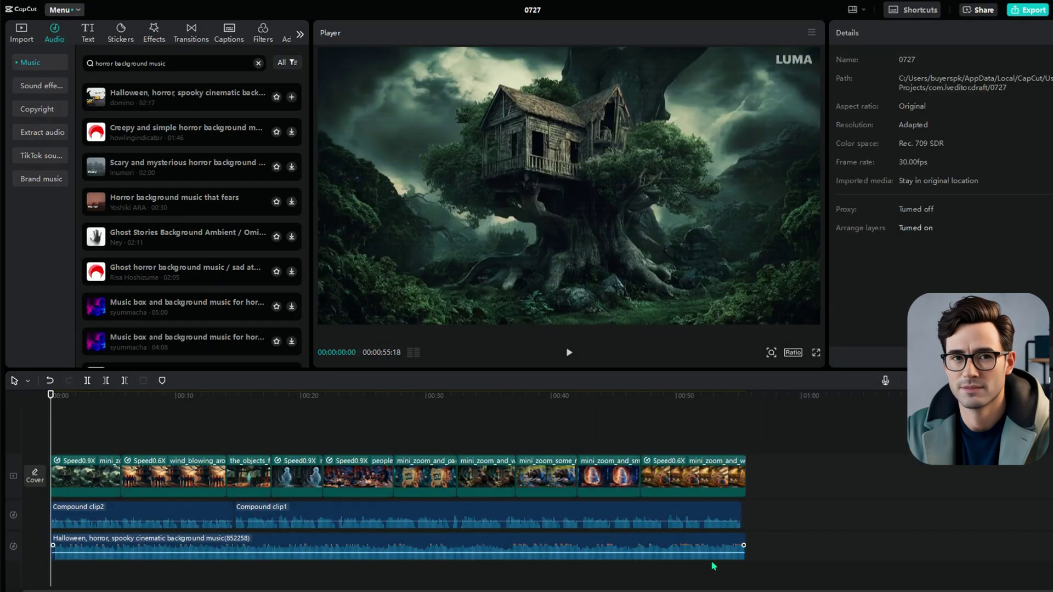
# Step: Check the voiceover clip volumes and lower the Halloween music to -13.6dB
pyautogui.click(80, 519)
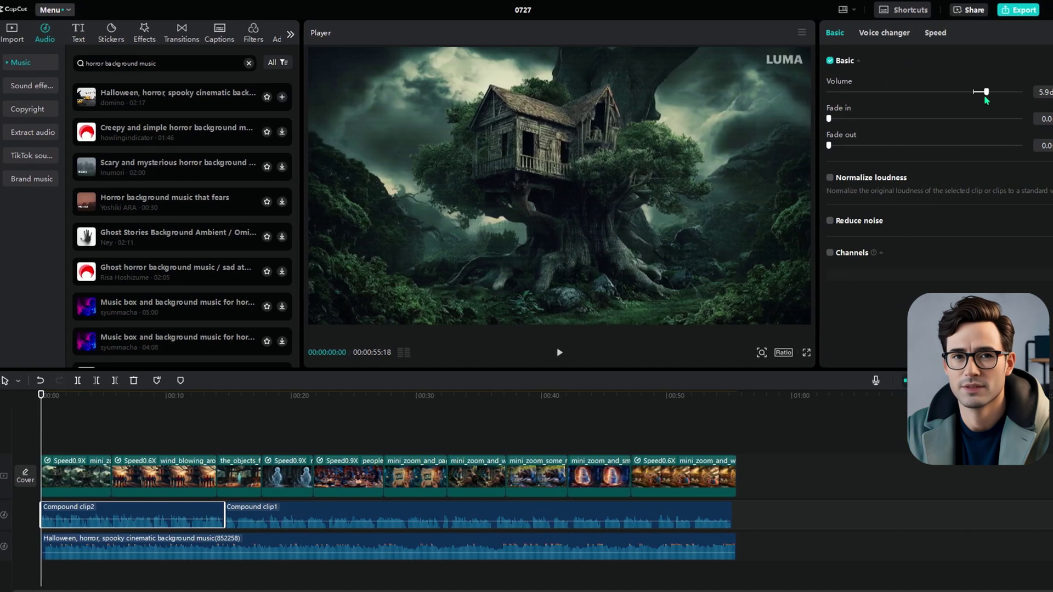
pyautogui.click(384, 518)
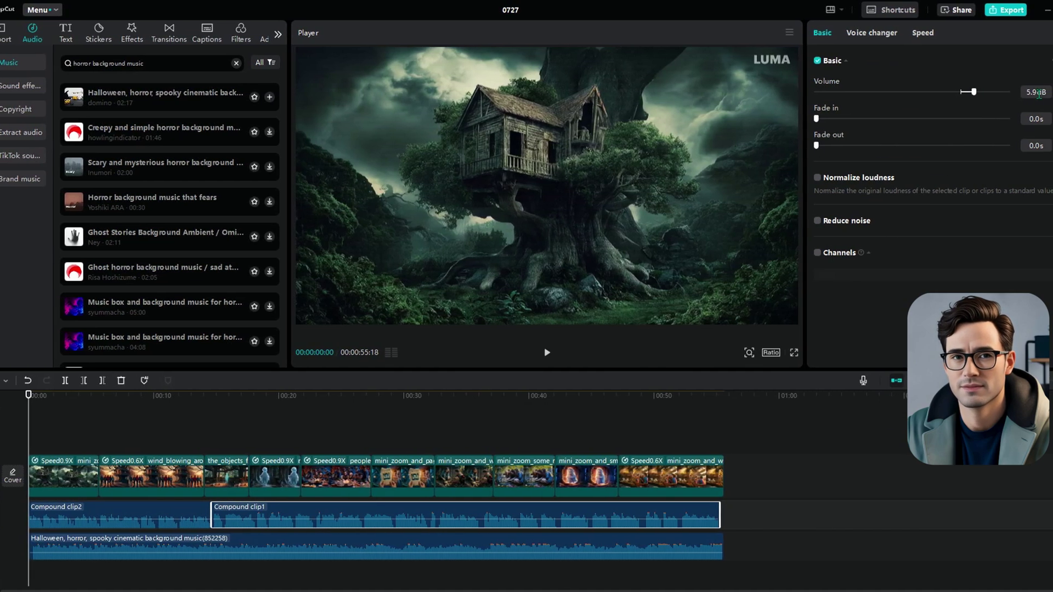
pyautogui.click(384, 546)
pyautogui.moveTo(957, 93); pyautogui.dragTo(925, 92)
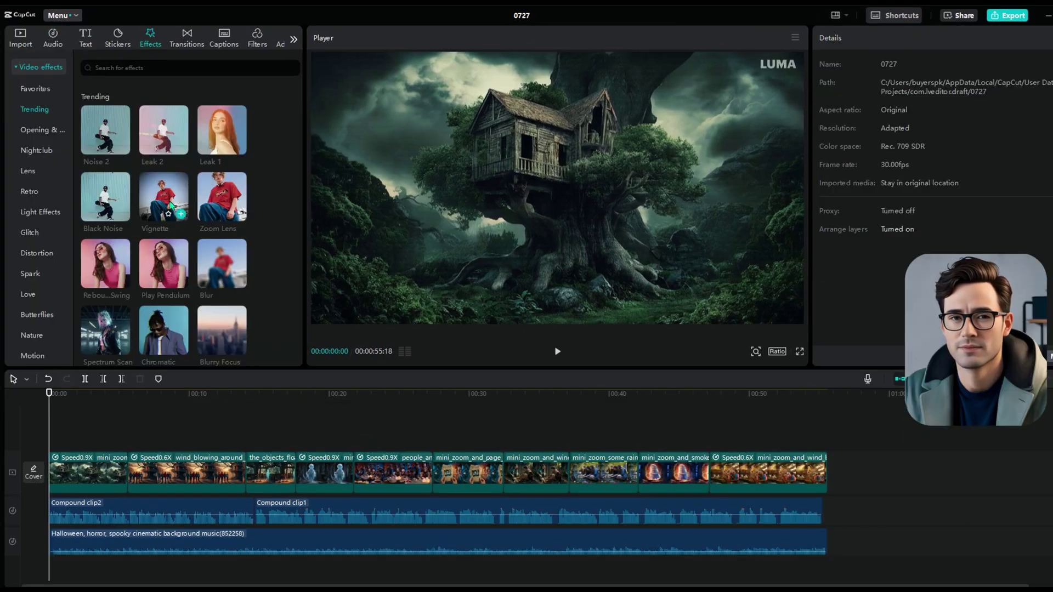
# Step: Add the Vignette effect and stretch it to about 17 seconds
pyautogui.click(170, 204)
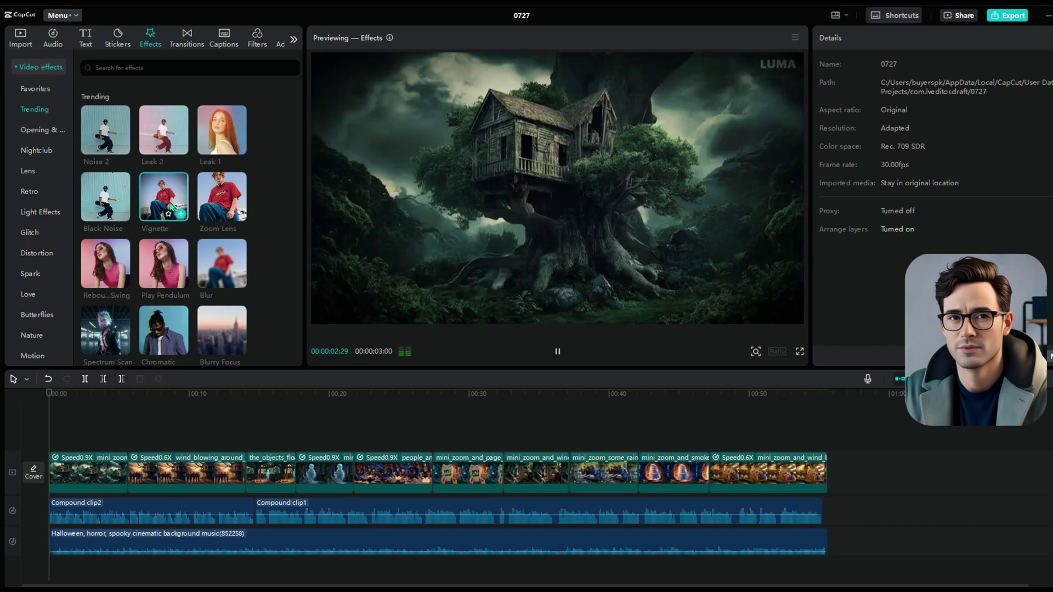
pyautogui.click(181, 215)
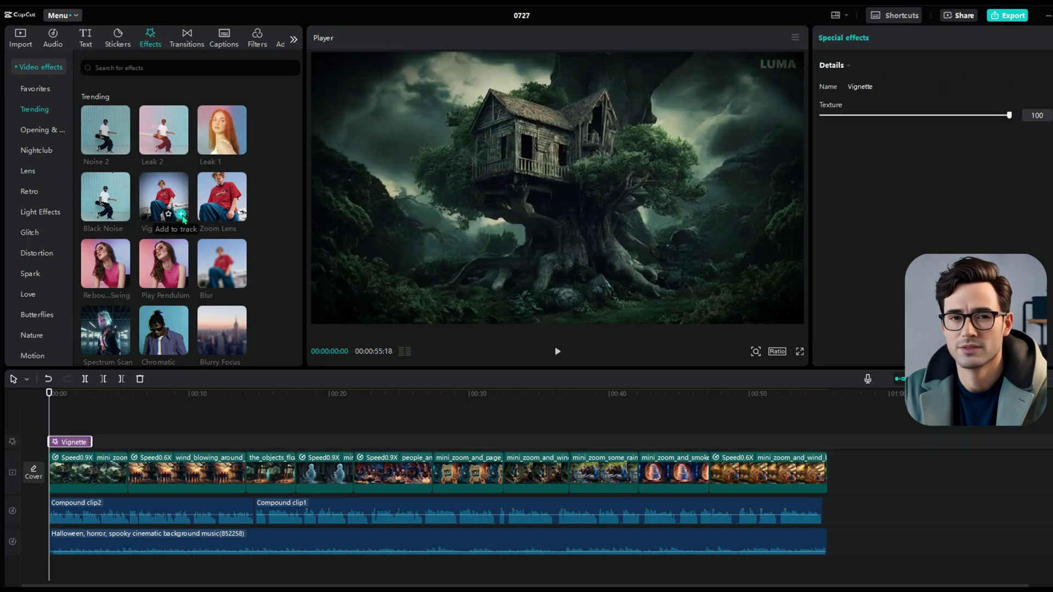
pyautogui.moveTo(89, 442); pyautogui.dragTo(295, 441)
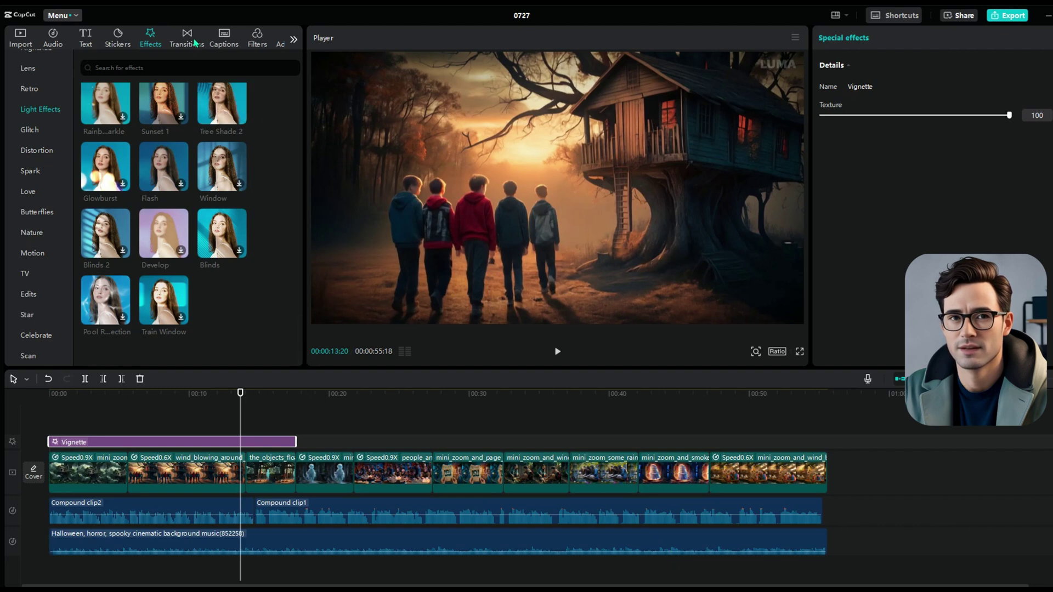
# Step: Put a Clouds transition between the first two clips and preview it
pyautogui.click(195, 43)
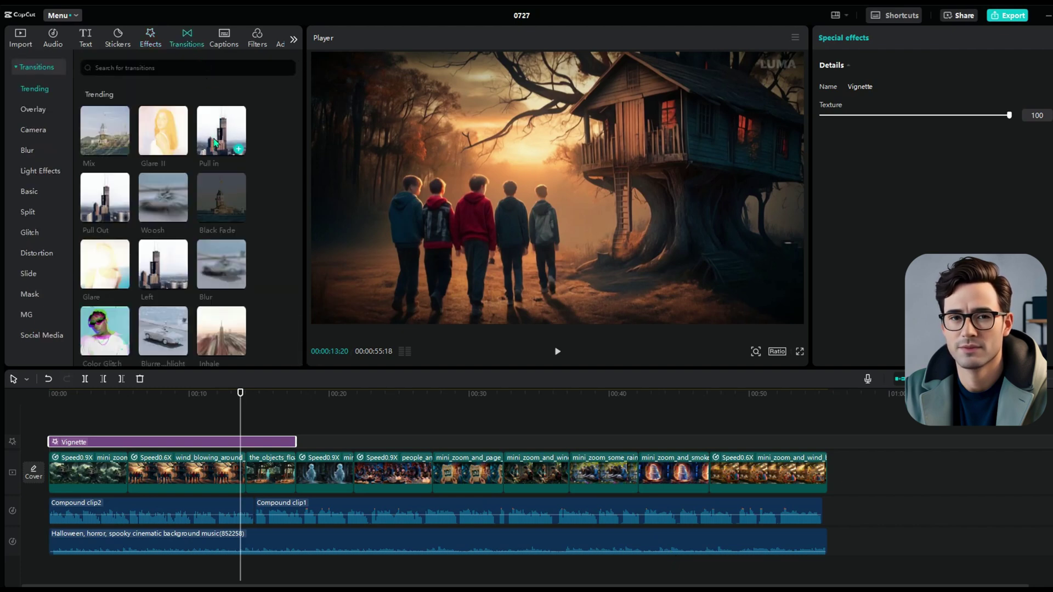
pyautogui.scroll(-5, 223, 251)
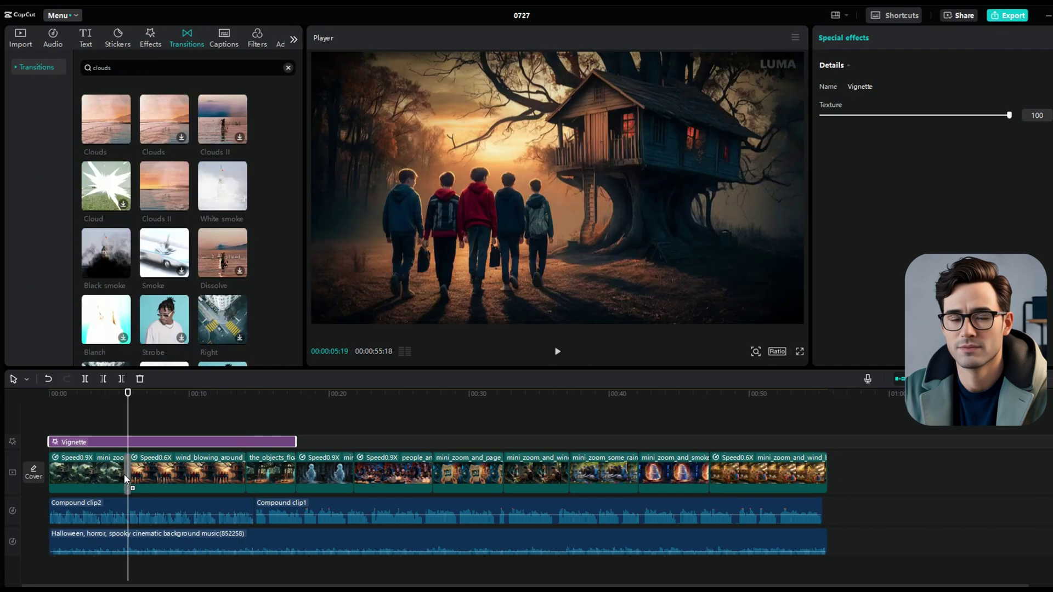
pyautogui.moveTo(125, 478); pyautogui.dragTo(127, 475)
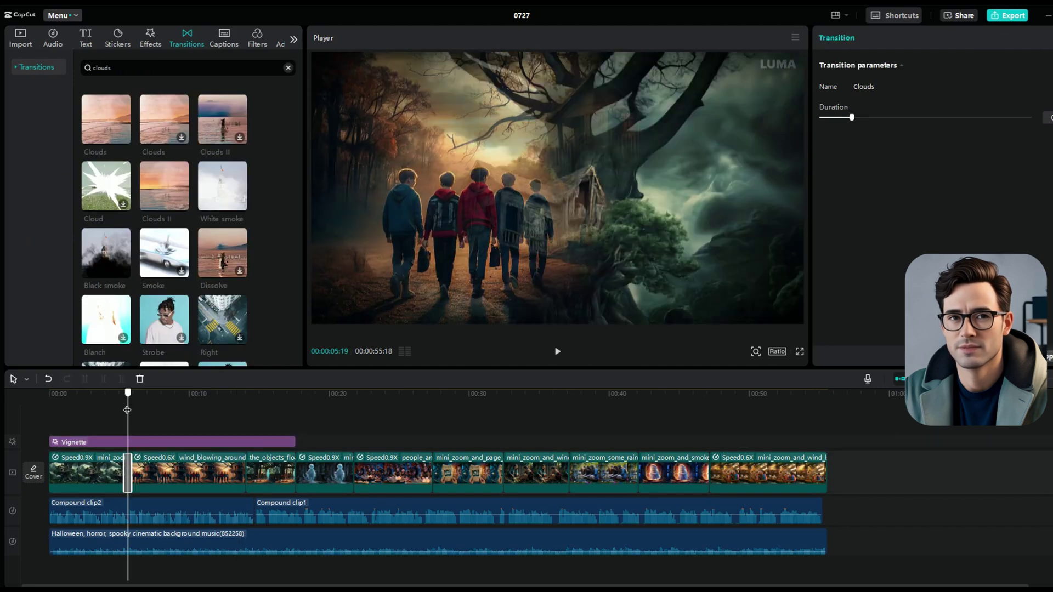
pyautogui.moveTo(127, 409); pyautogui.dragTo(119, 411)
pyautogui.click(558, 353)
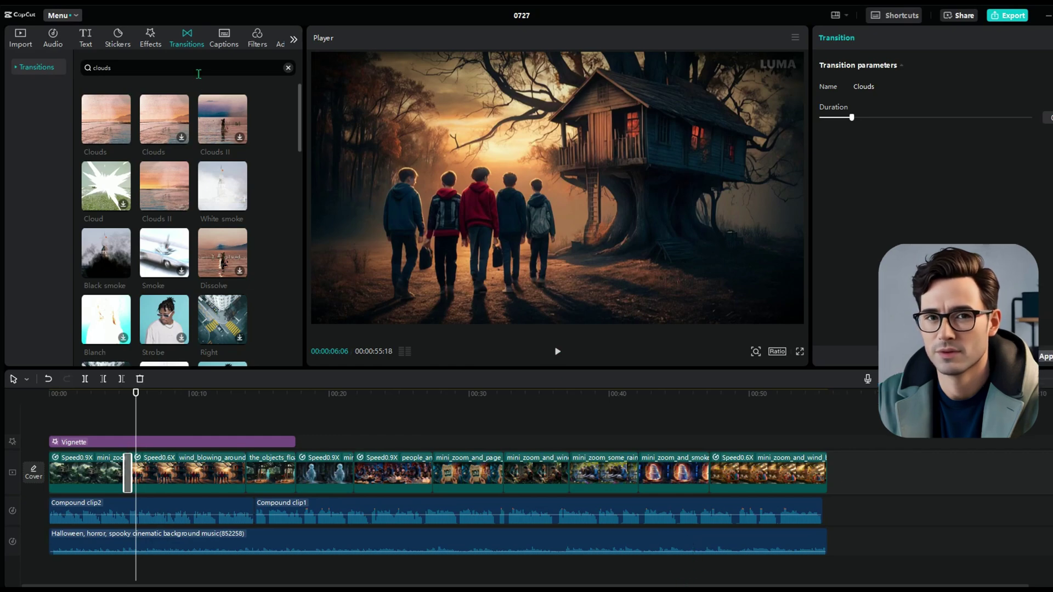
# Step: Search 'black smoke' transitions, then add a Pull in transition between clips and preview it
pyautogui.write('black smoke')
pyautogui.press('Return')
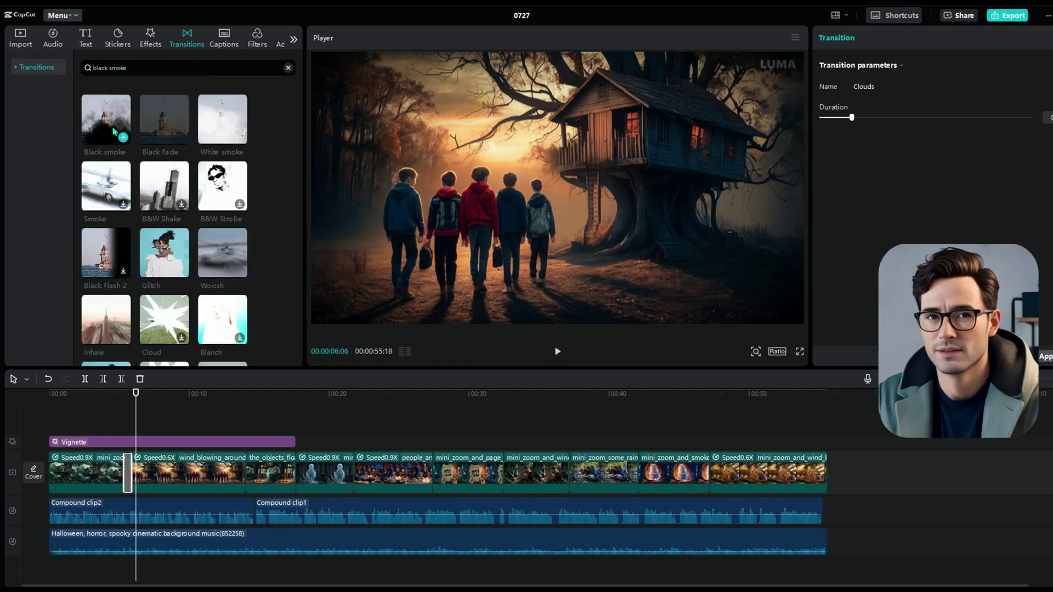
pyautogui.click(252, 412)
pyautogui.click(296, 472)
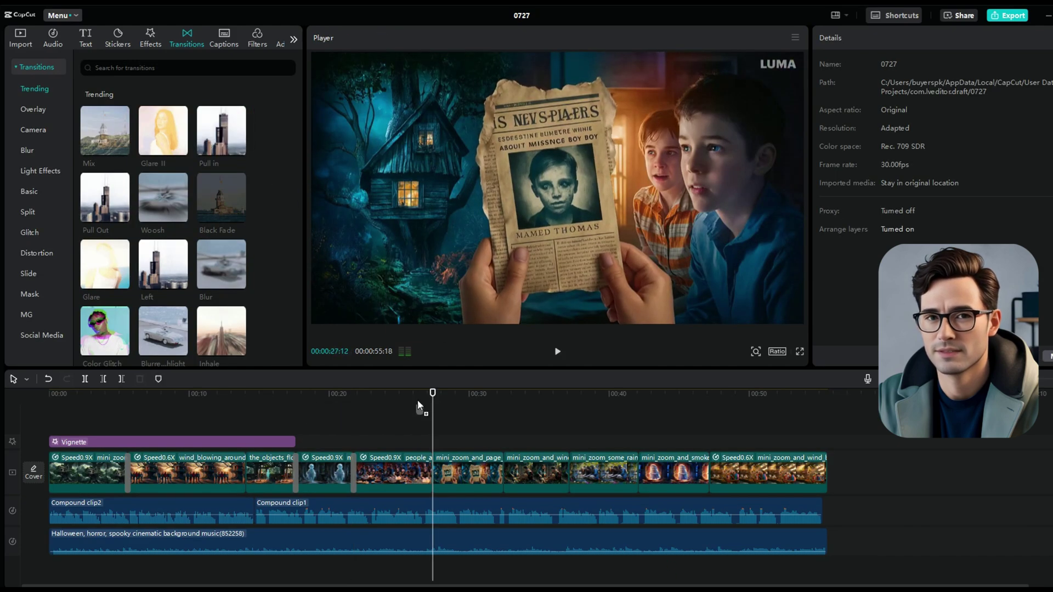
pyautogui.moveTo(435, 471); pyautogui.dragTo(435, 471)
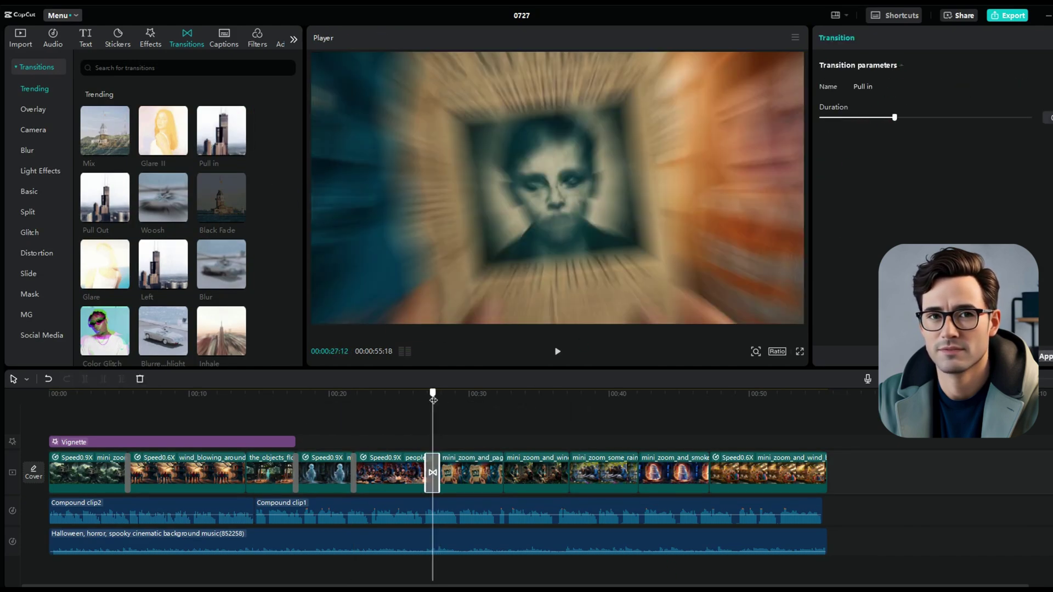
pyautogui.moveTo(433, 400); pyautogui.dragTo(419, 399)
pyautogui.click(557, 351)
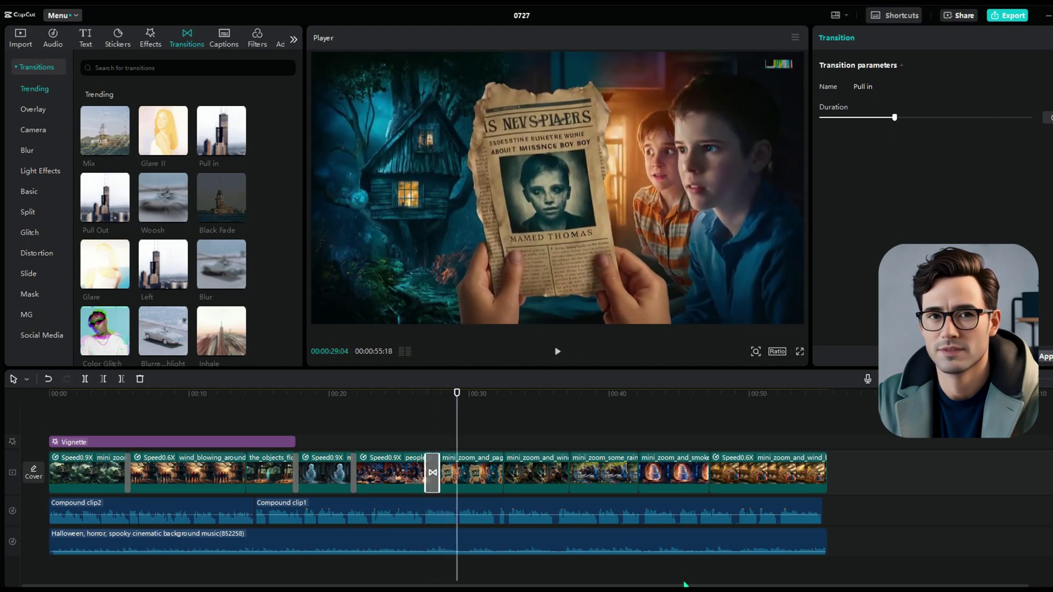
# Step: Add a Black Fade transition at the next clip boundary
pyautogui.click(503, 408)
pyautogui.moveTo(516, 483); pyautogui.dragTo(505, 478)
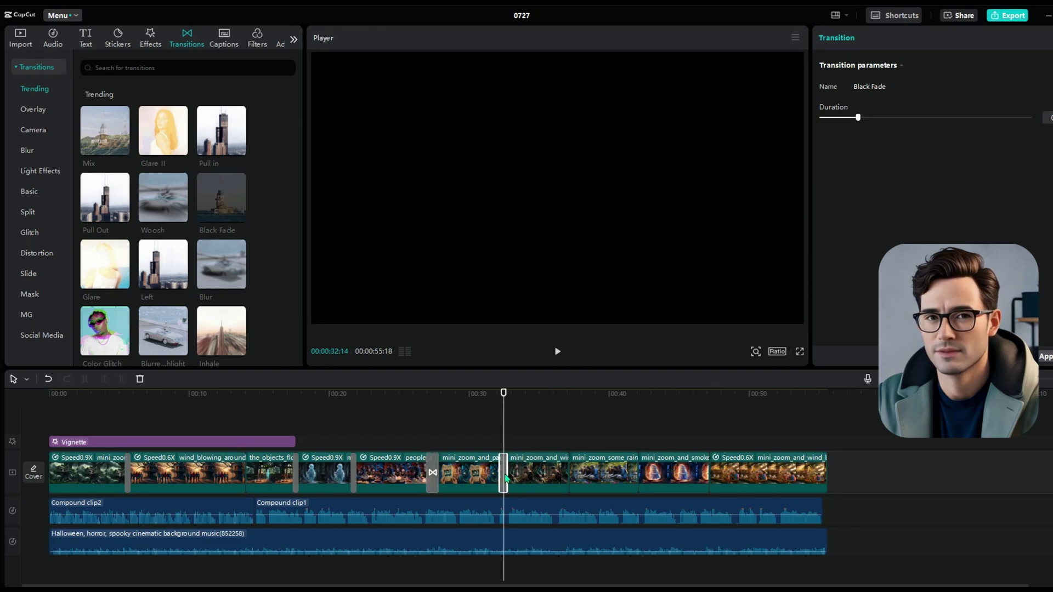
pyautogui.click(576, 421)
pyautogui.scroll(-3, 164, 247)
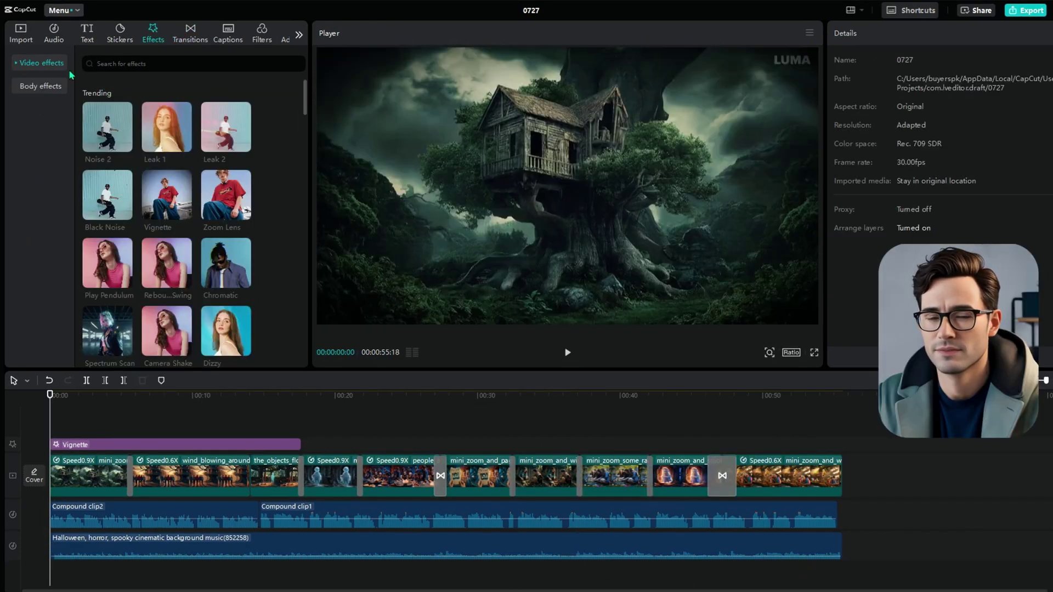
# Step: Search horror sound effects and place the surprised horror sound around 00:18, then play it back
pyautogui.click(54, 33)
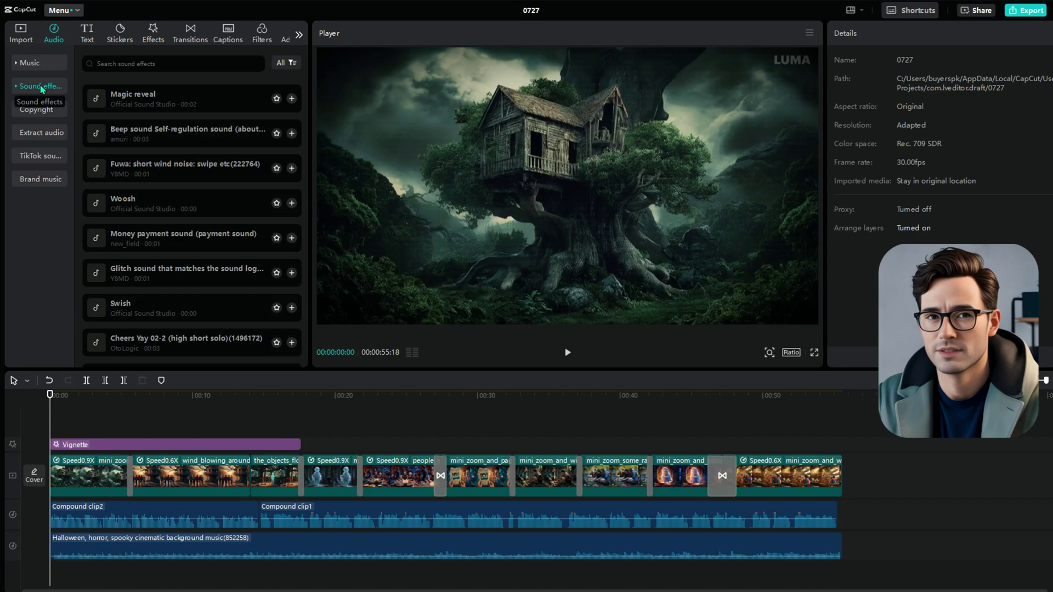
pyautogui.click(144, 68)
pyautogui.write('horr')
pyautogui.click(149, 88)
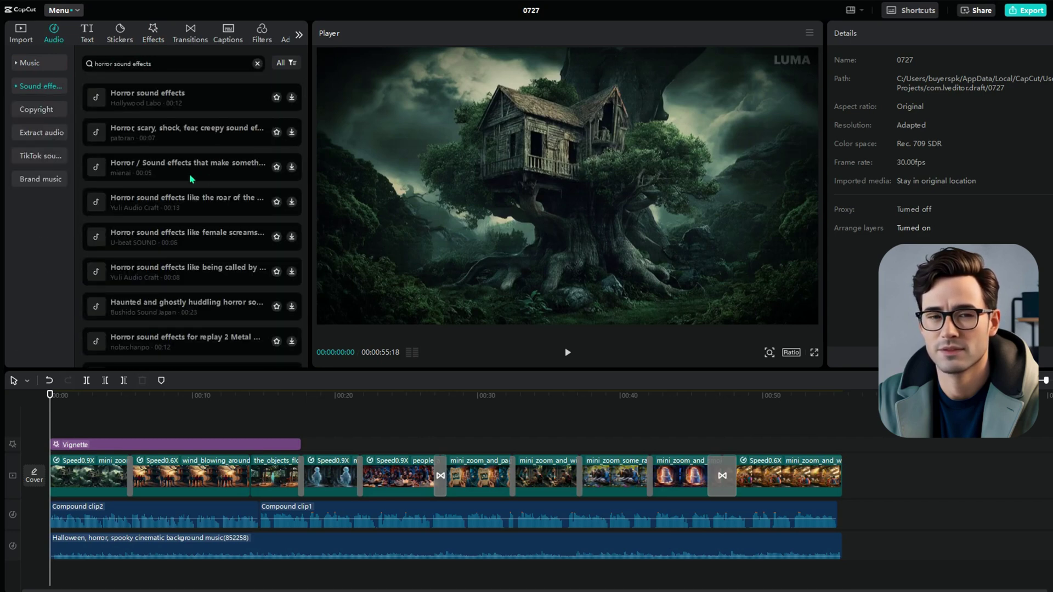
pyautogui.click(192, 176)
pyautogui.scroll(-3, 193, 305)
pyautogui.scroll(1, 170, 141)
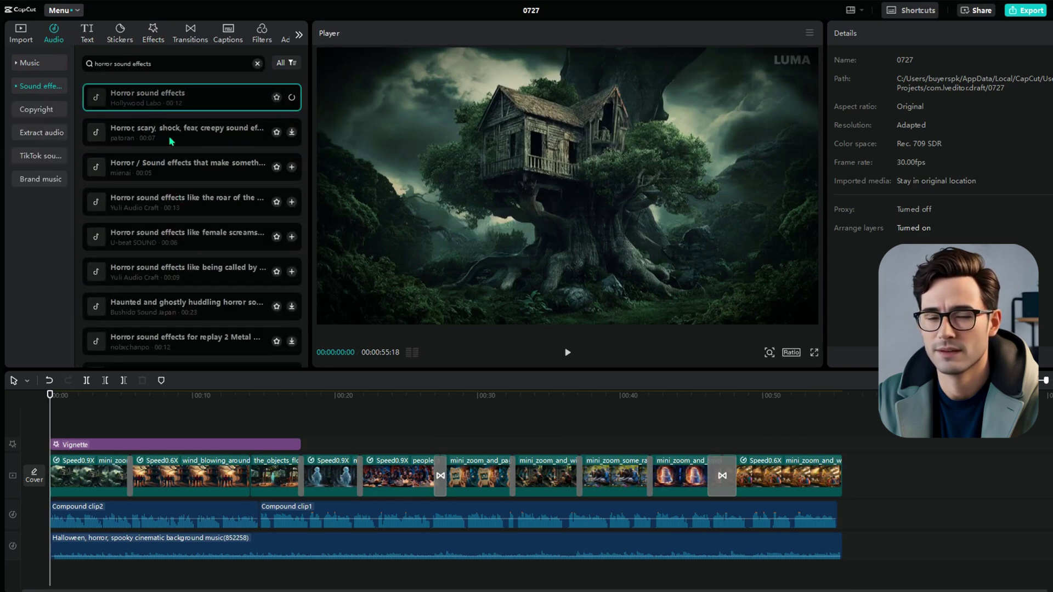
pyautogui.click(164, 236)
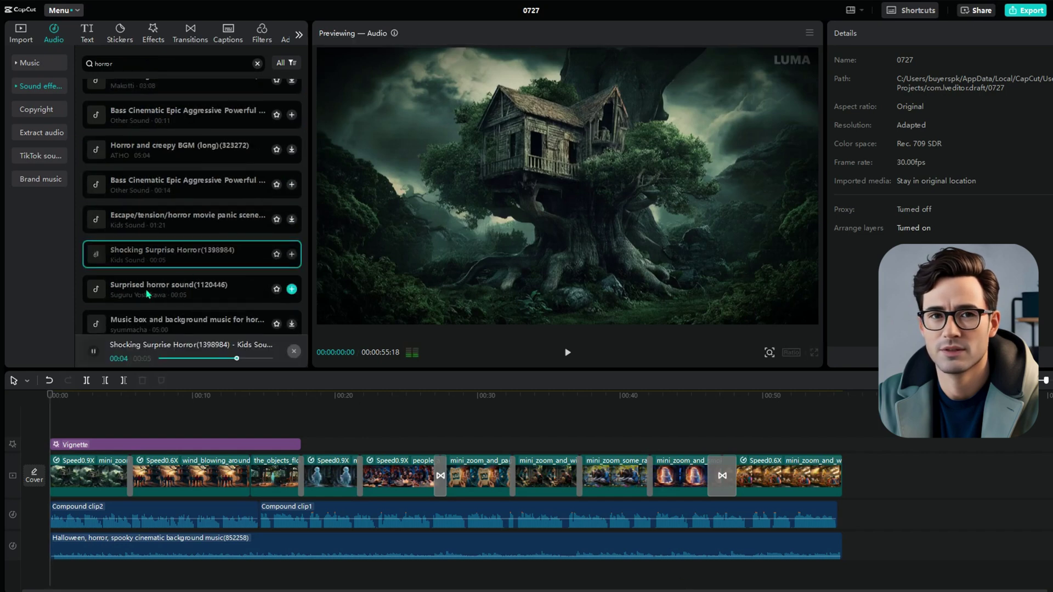
pyautogui.moveTo(147, 294); pyautogui.dragTo(299, 545)
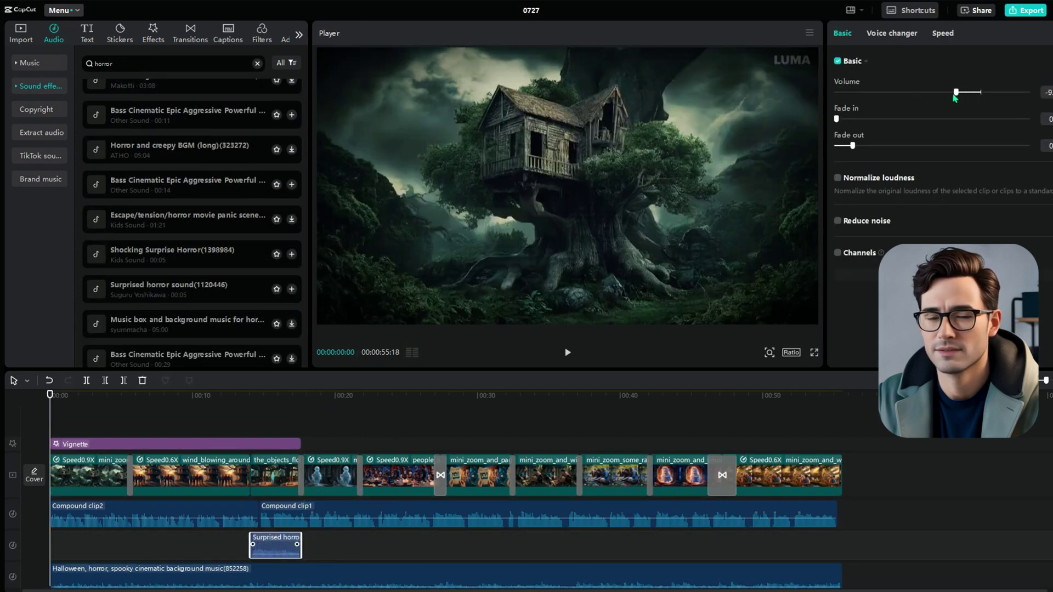
pyautogui.click(245, 409)
pyautogui.click(567, 353)
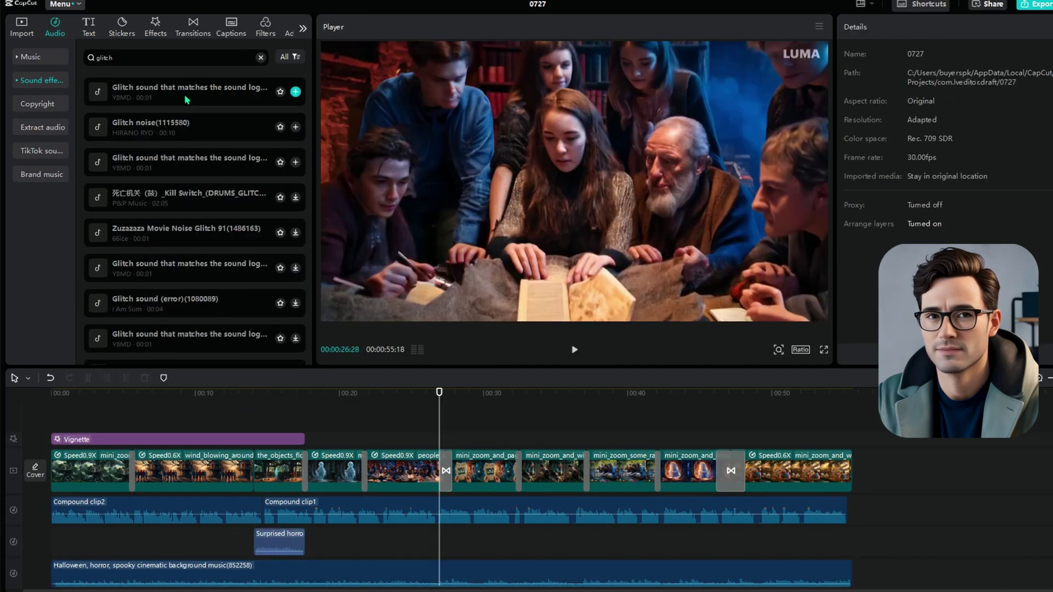
# Step: Add a glitch sound at the transition
pyautogui.moveTo(187, 99); pyautogui.dragTo(426, 496)
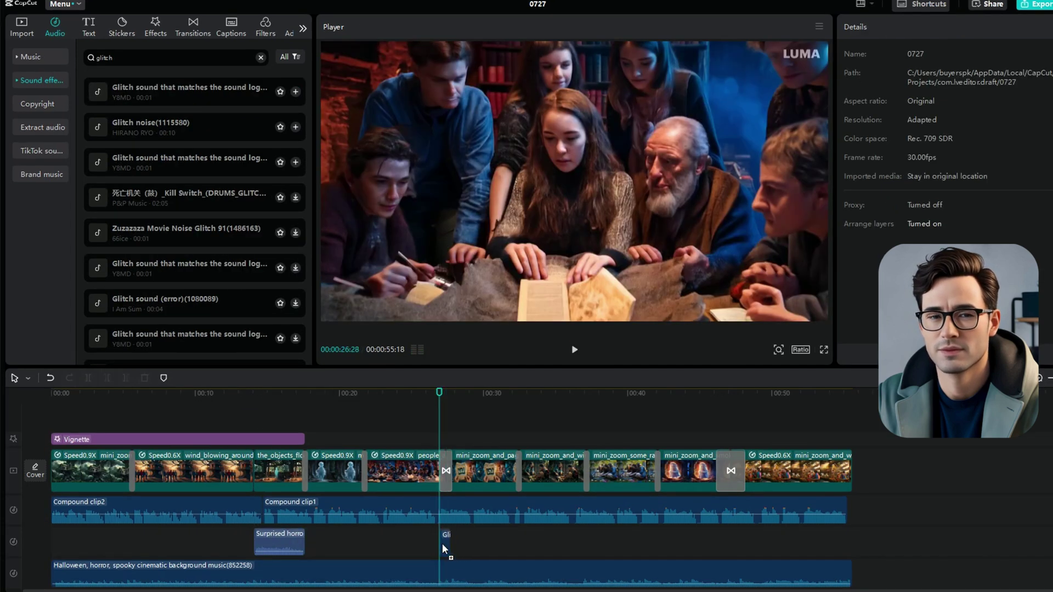
pyautogui.moveTo(444, 545); pyautogui.dragTo(445, 543)
pyautogui.click(512, 392)
# Step: Search 'whoosh' and add the wind noise whoosh sound around 00:31
pyautogui.tripleClick(104, 57)
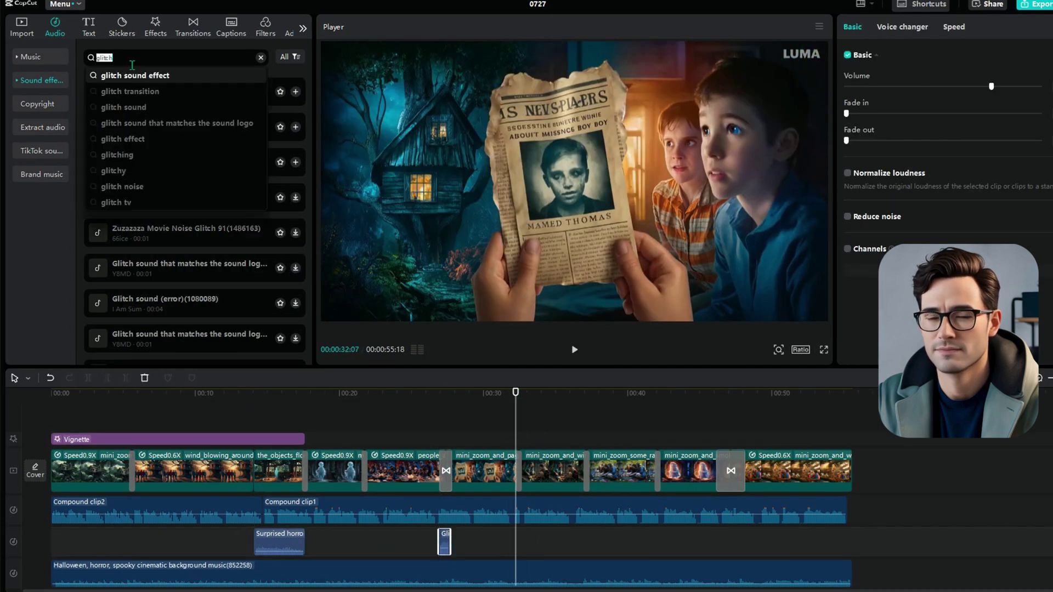
pyautogui.write('whoosh')
pyautogui.press('Return')
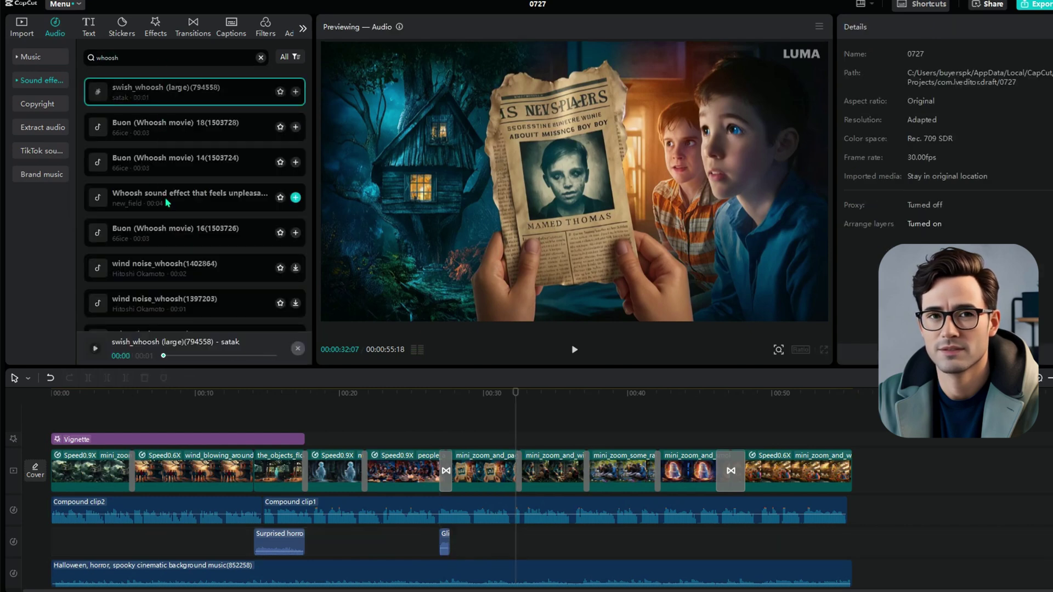
pyautogui.click(165, 274)
pyautogui.scroll(-3, 209, 277)
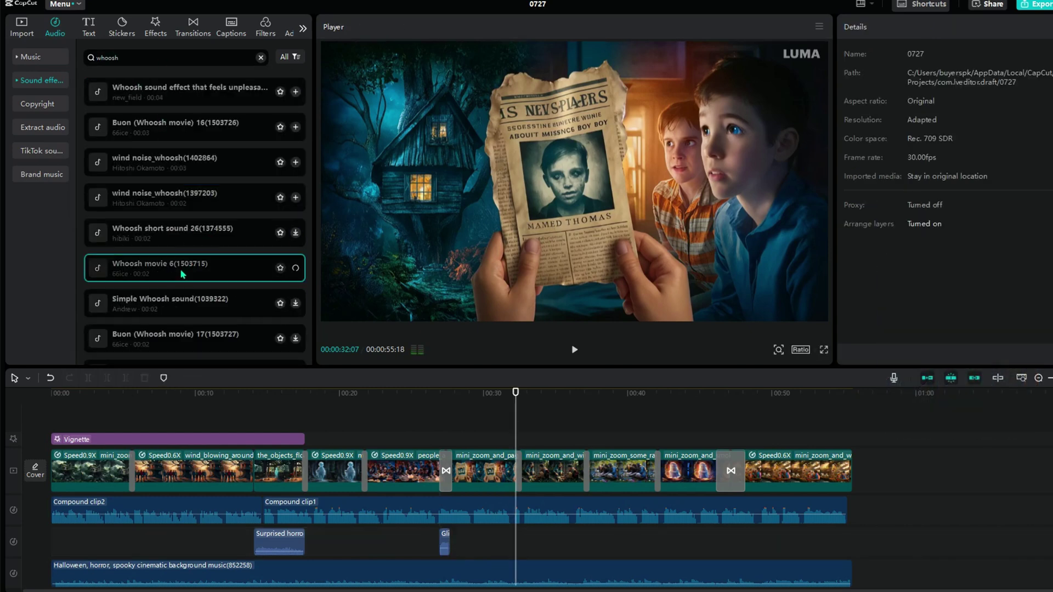
pyautogui.moveTo(209, 271); pyautogui.dragTo(539, 544)
pyautogui.press('space')
# Step: Add the Magic effect sound at 00:42 and play it back
pyautogui.click(658, 548)
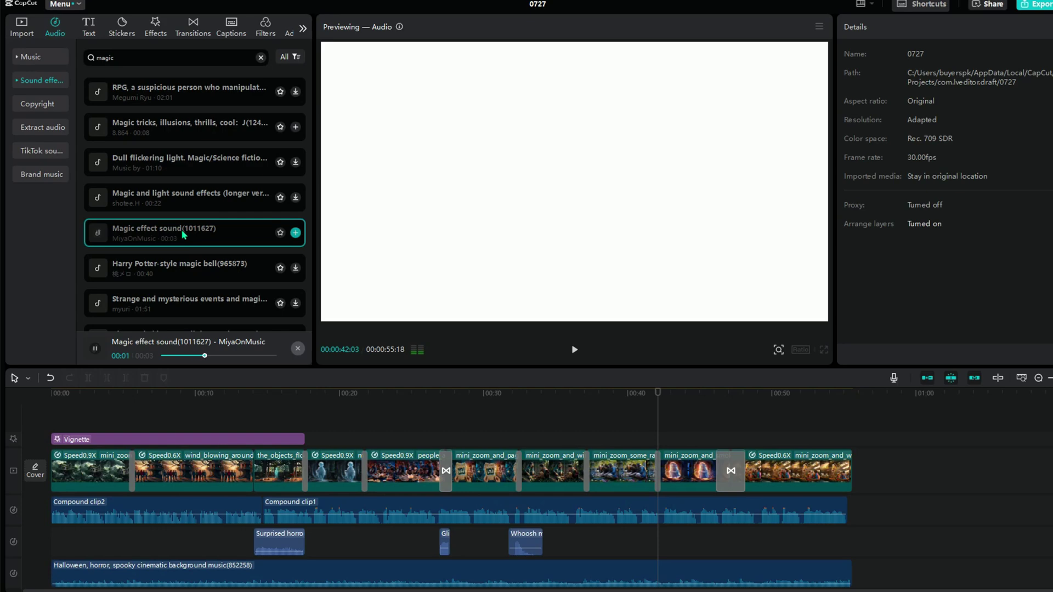
pyautogui.moveTo(183, 235); pyautogui.dragTo(659, 544)
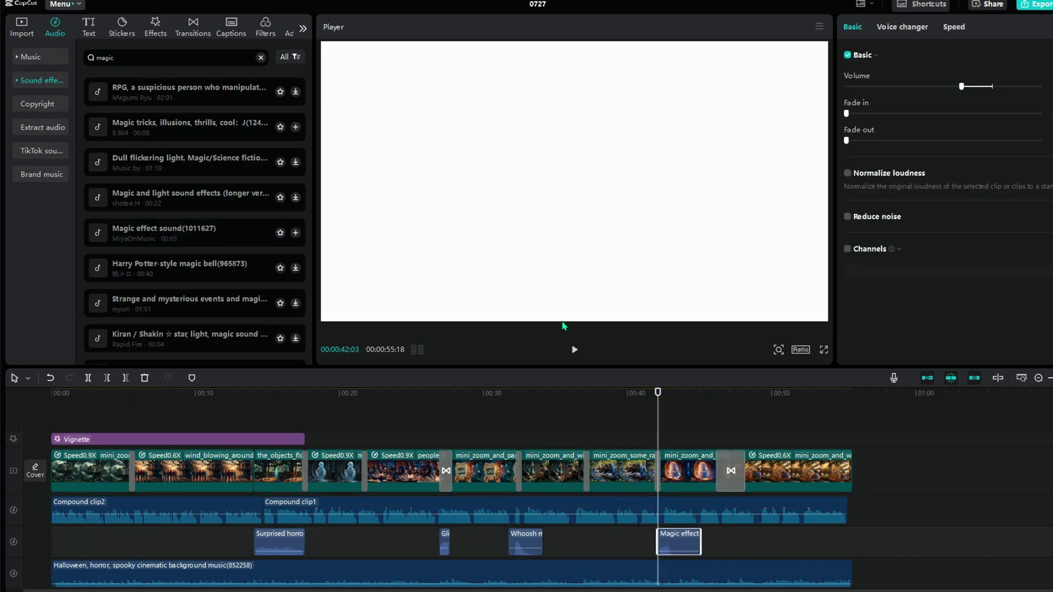
pyautogui.press('space')
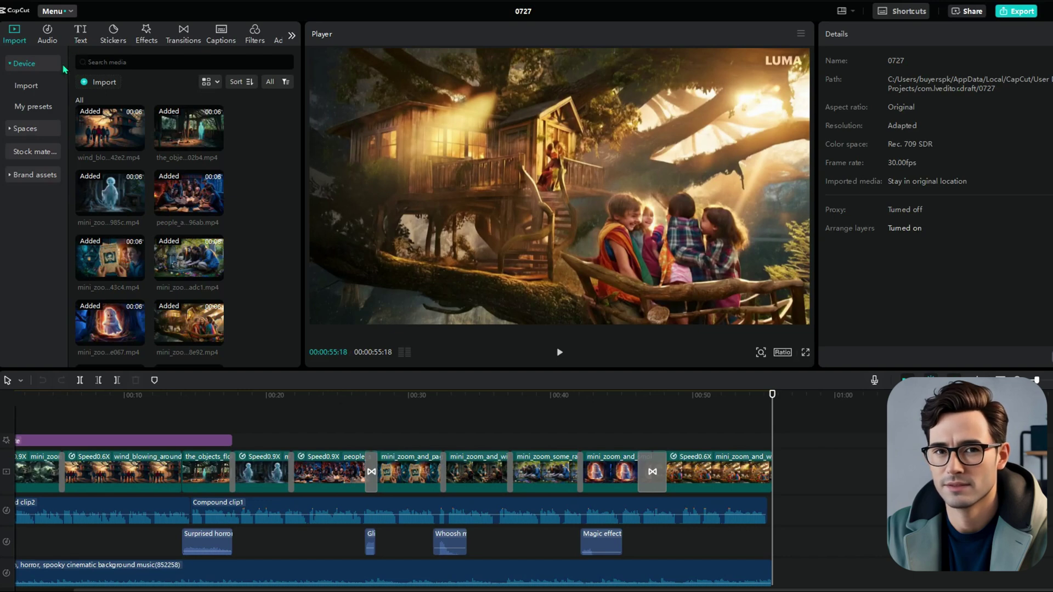
# Step: Generate auto captions with English as the spoken language
pyautogui.press('Home')
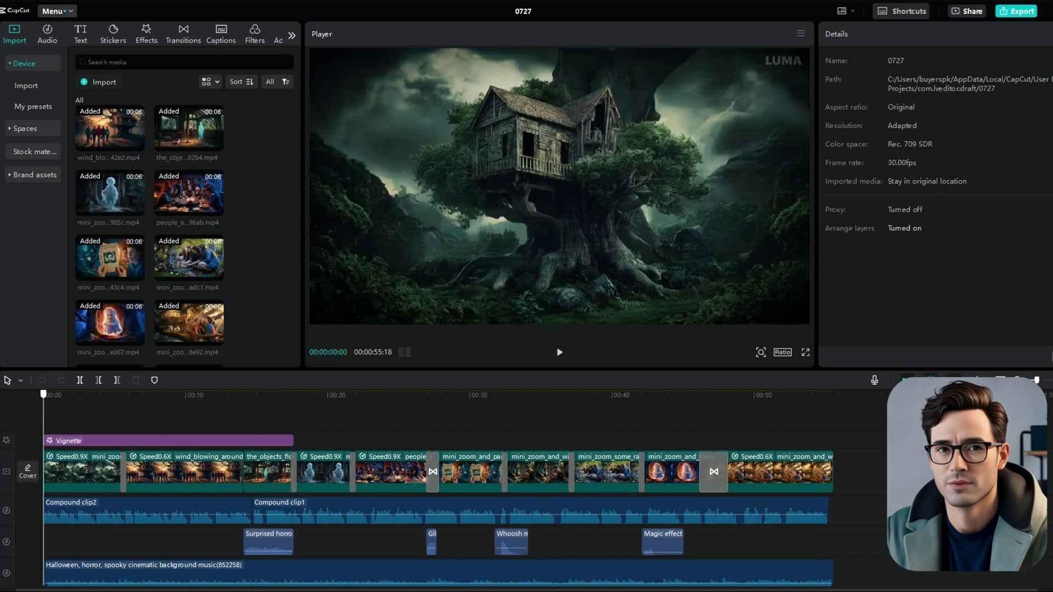
pyautogui.click(81, 35)
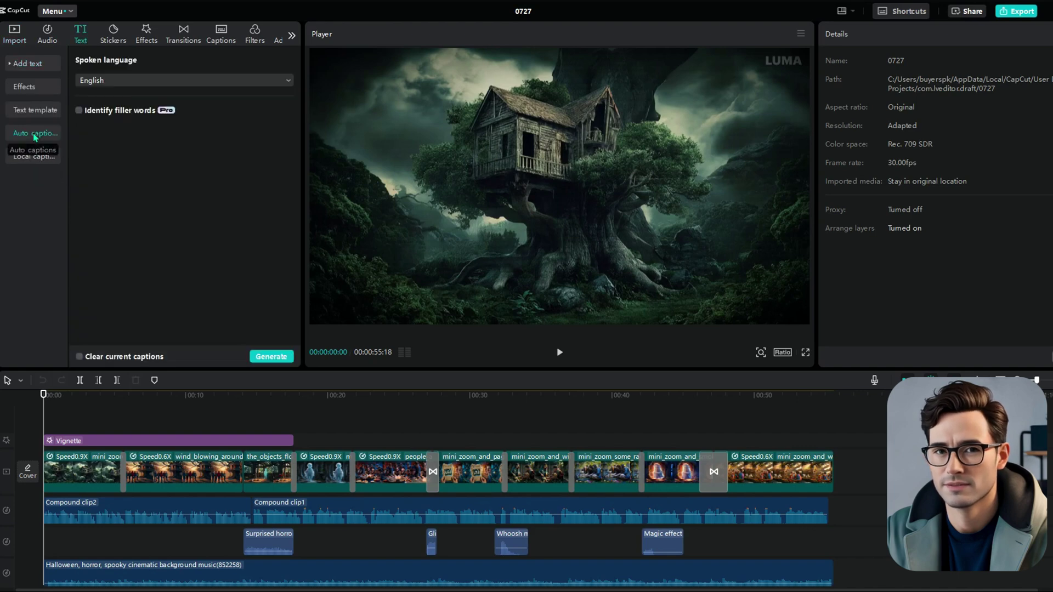
pyautogui.click(229, 82)
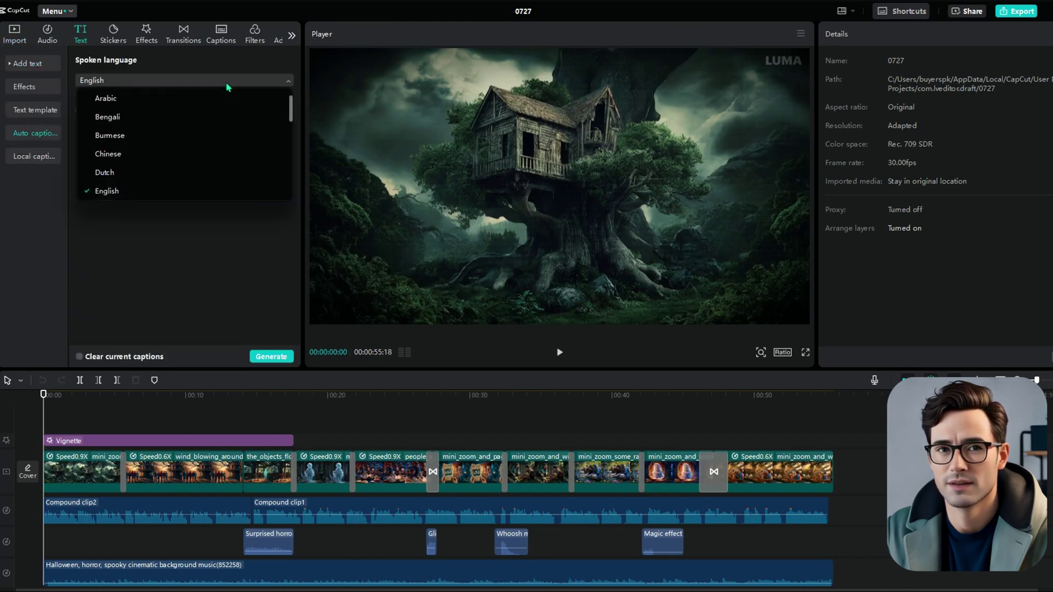
pyautogui.click(140, 191)
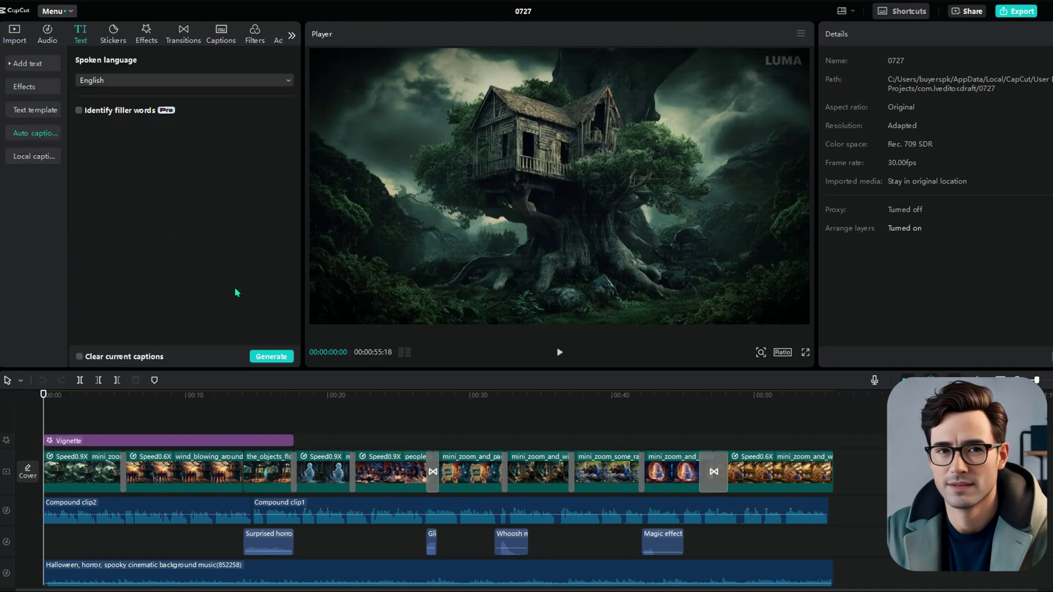
pyautogui.click(280, 357)
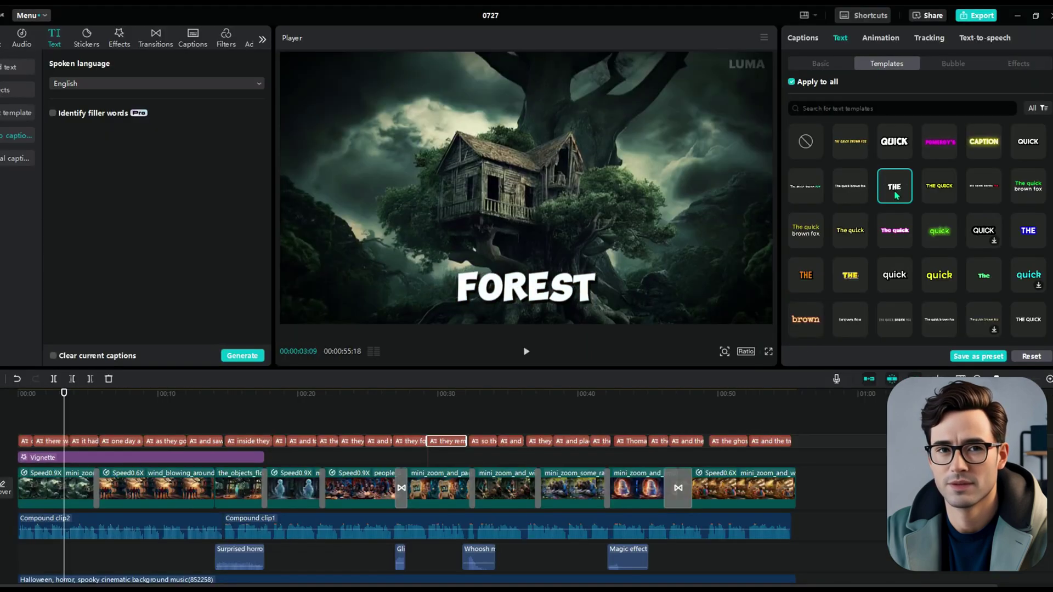
# Step: Style all captions with the dark-red text effect, review them, and start the export
pyautogui.click(1001, 65)
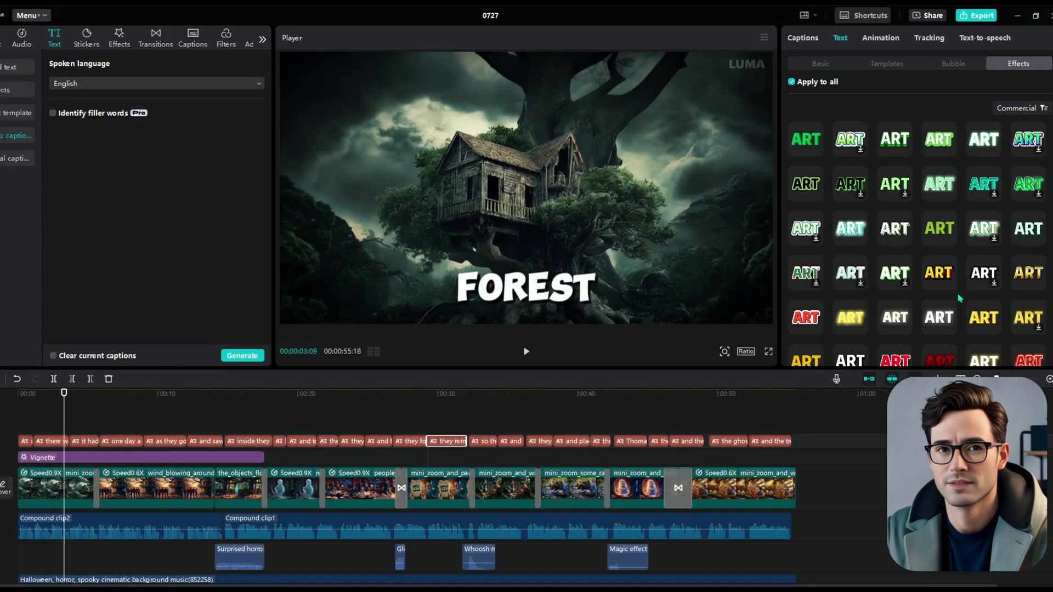
pyautogui.scroll(-1, 958, 297)
pyautogui.click(938, 310)
pyautogui.click(526, 351)
pyautogui.click(491, 406)
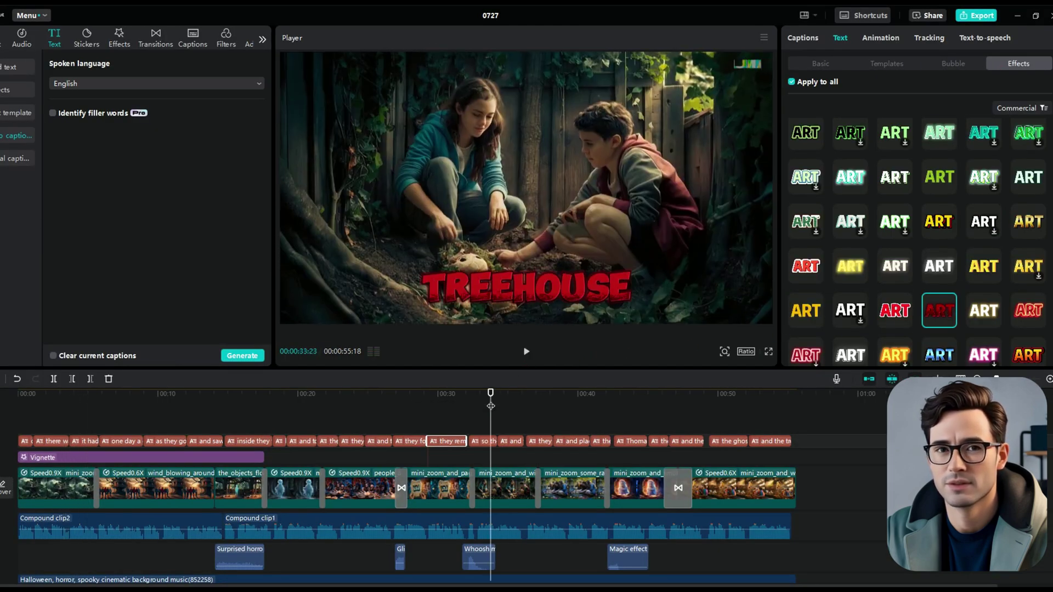
pyautogui.click(598, 406)
pyautogui.click(600, 441)
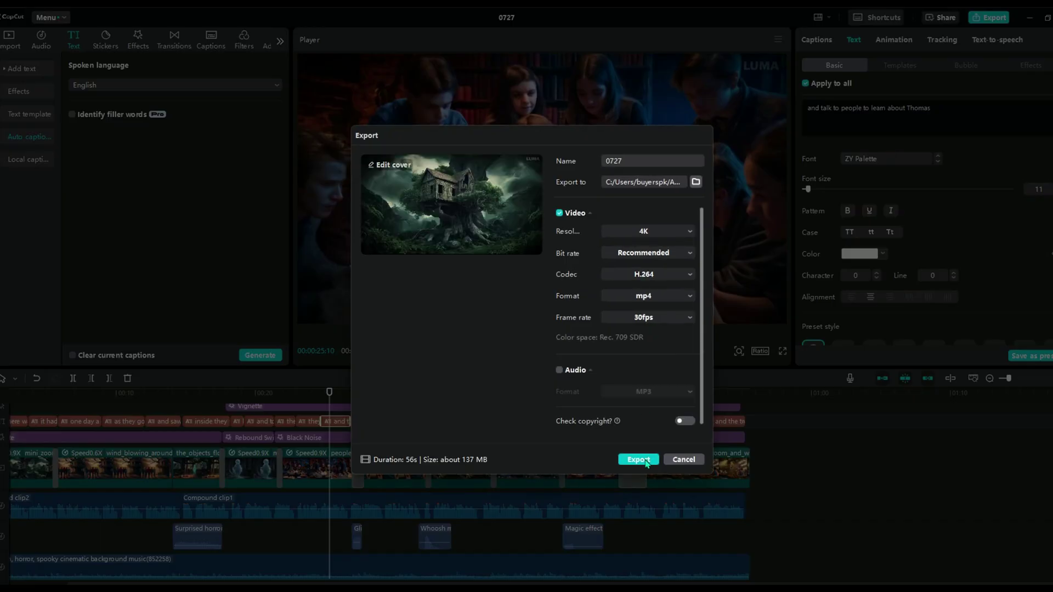
pyautogui.click(638, 459)
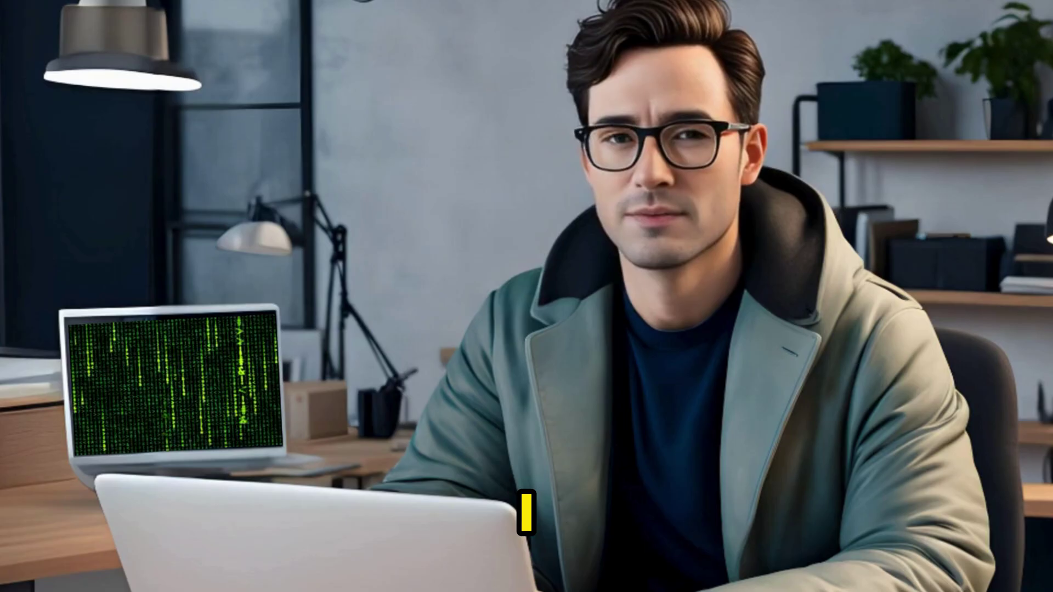